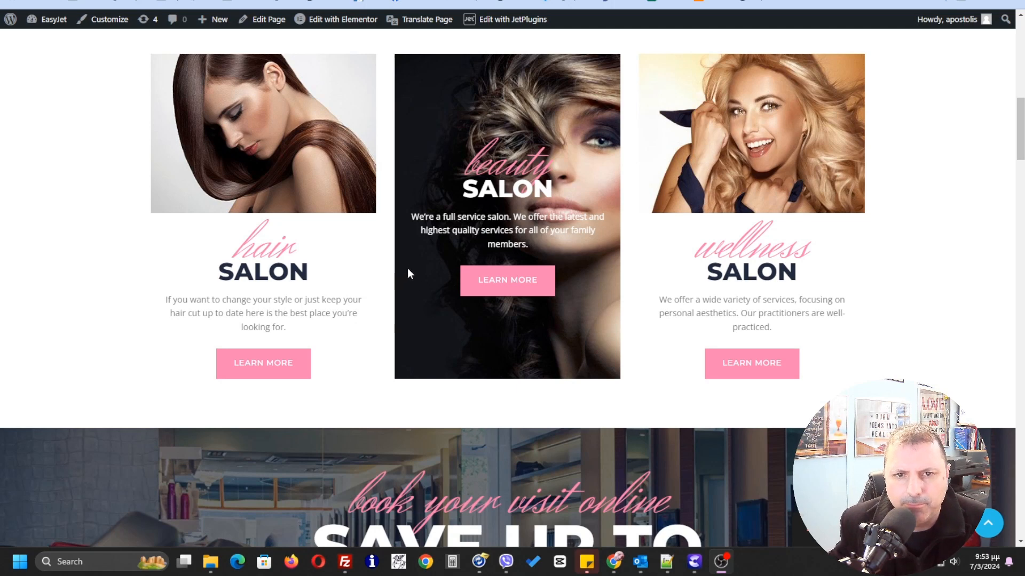
Open the site's installed plugins and search them for "transla".
scroll(406, 262, "up", 3)
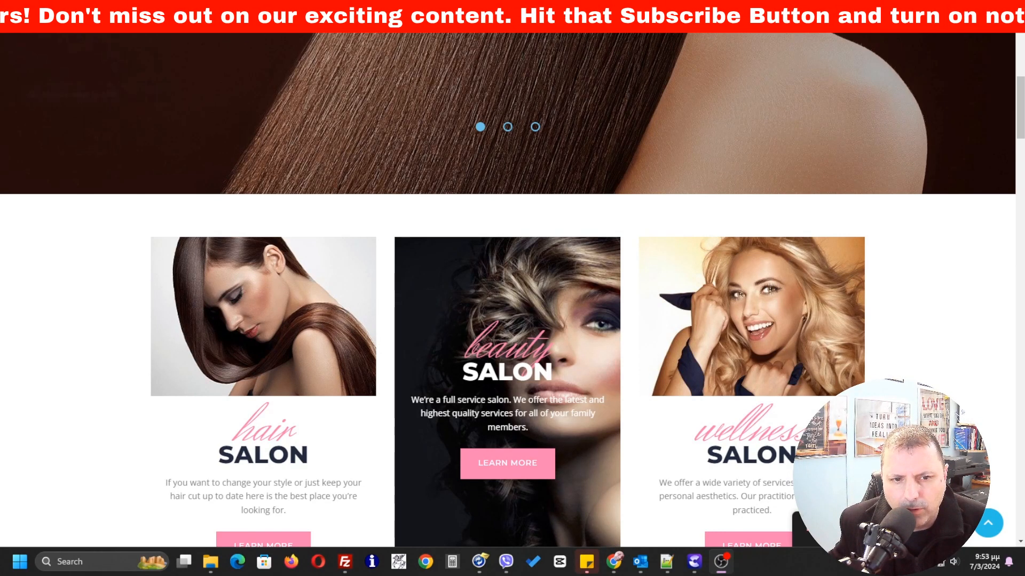
left_click(69, 9)
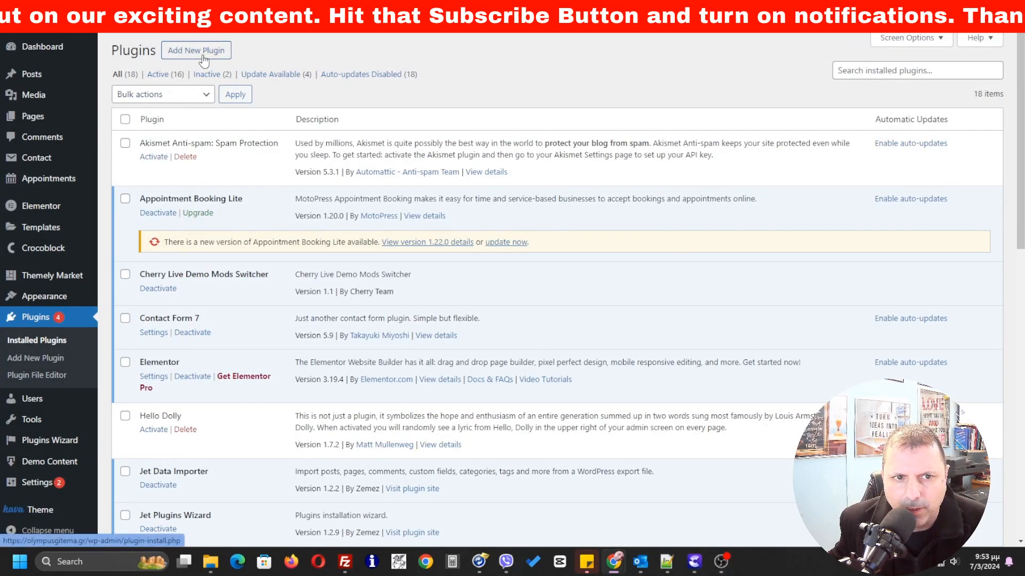
left_click(848, 72)
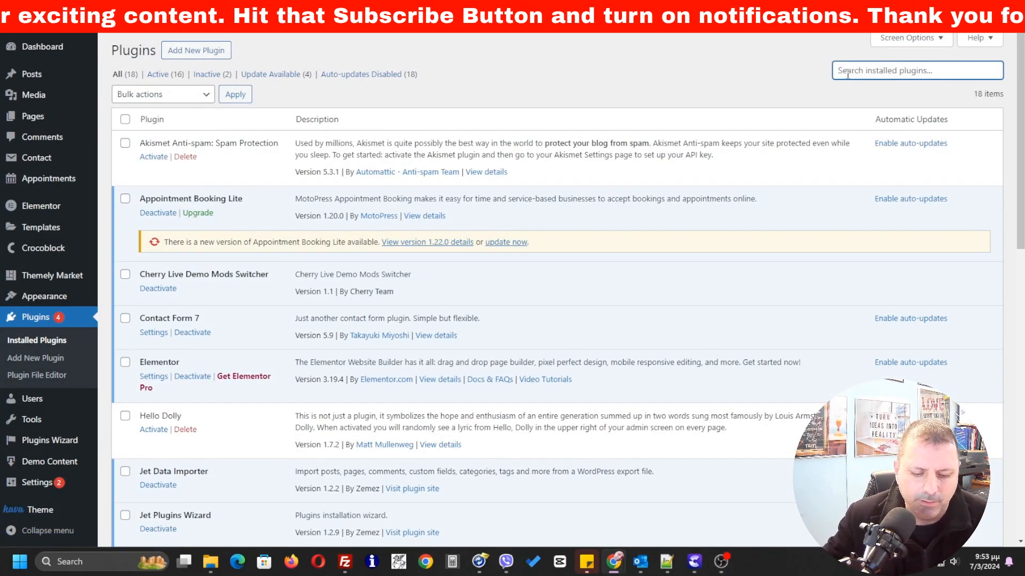
type("tr")
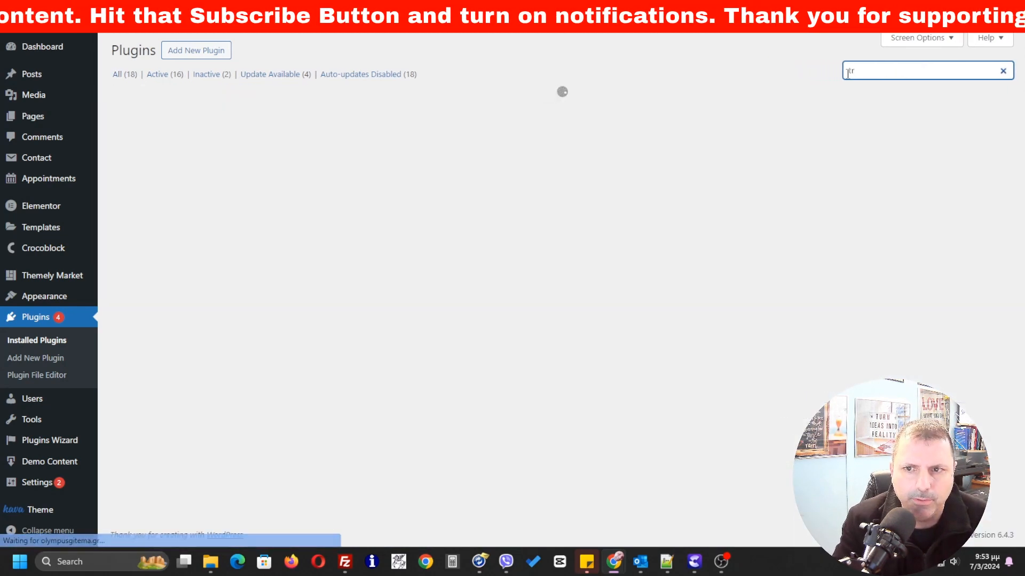
key("BackSpace")
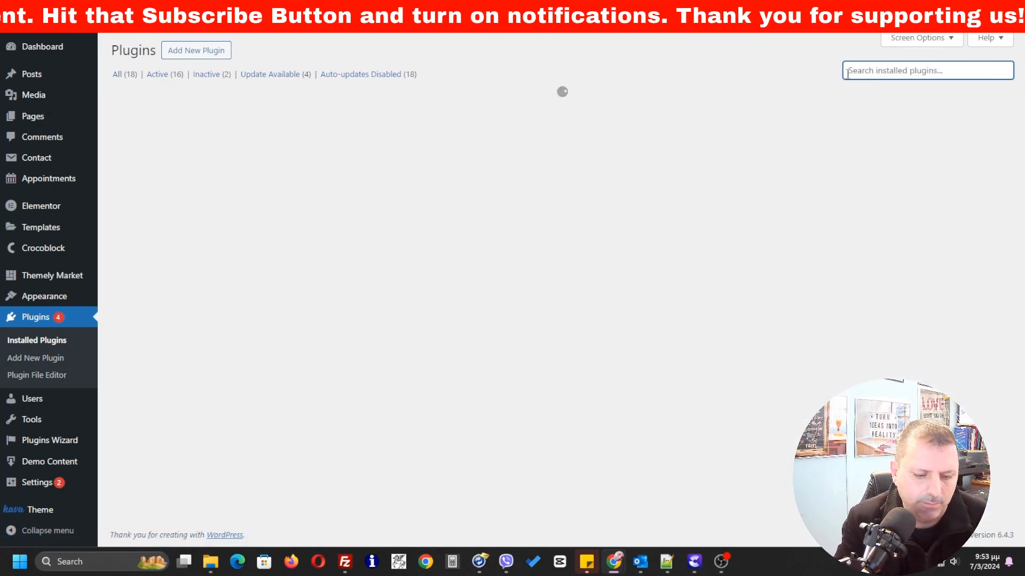
type("τρανσλ")
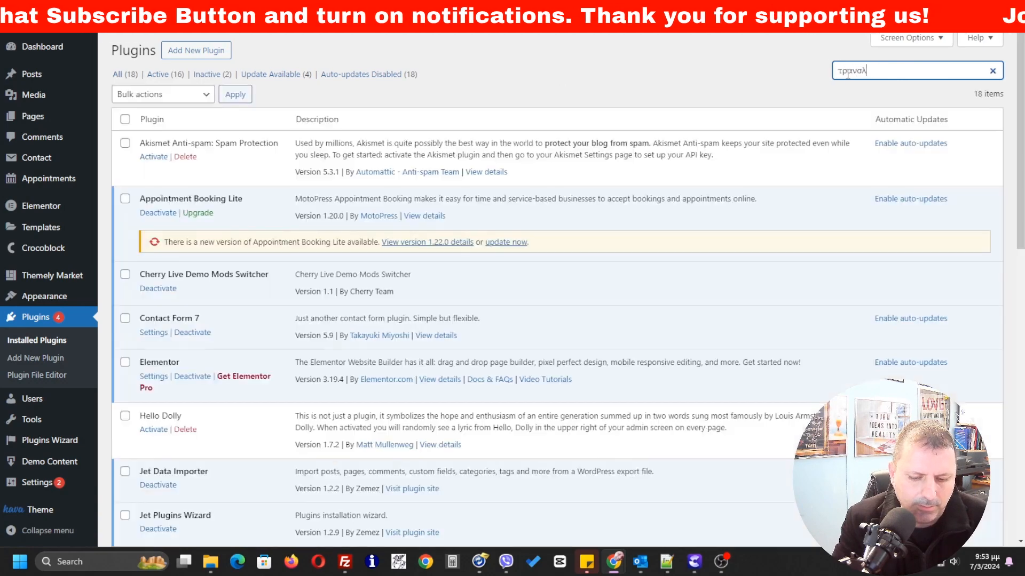
key("BackSpace")
key("BackSpace")
key("BackSpace")
key("BackSpace")
key("BackSpace")
key("BackSpace")
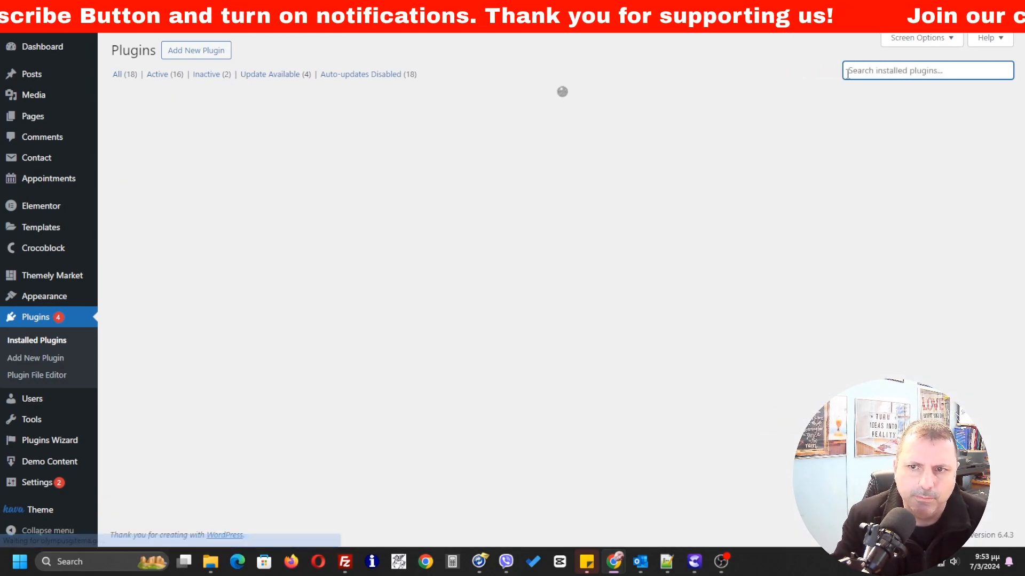
type("trans")
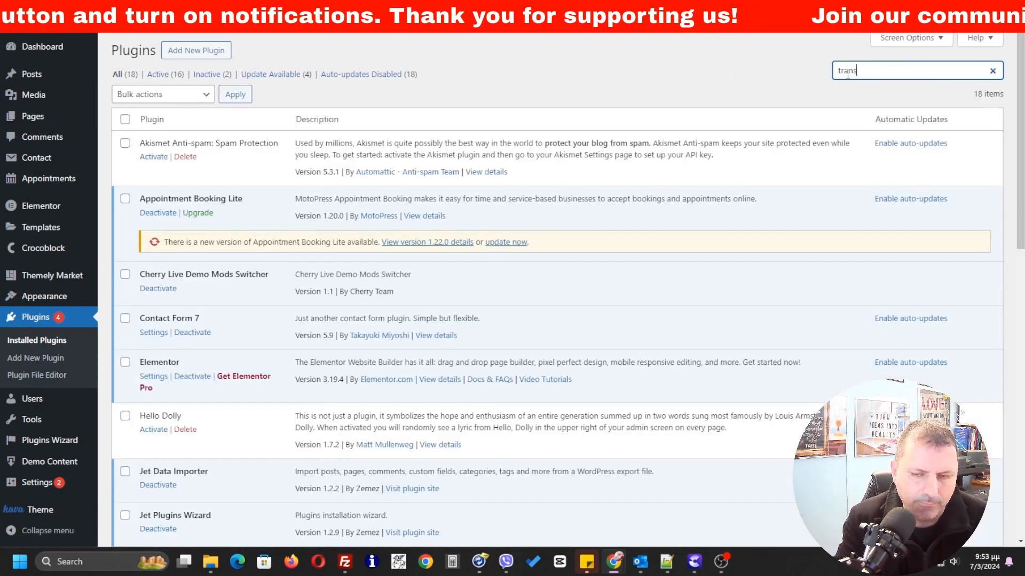
type("la")
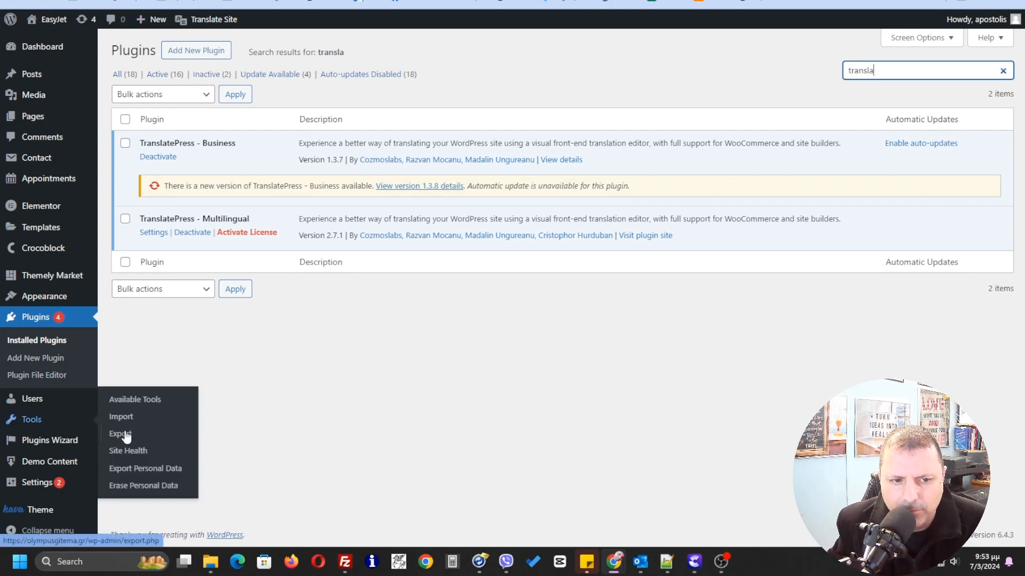
Open the TranslatePress settings and set the default language to Greek.
mouse_move(39, 484)
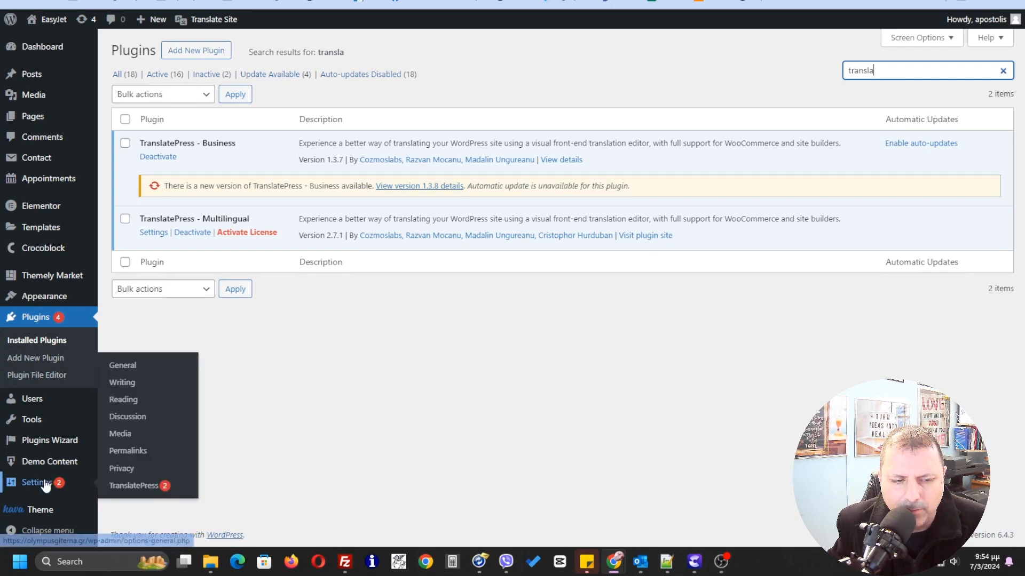
left_click(134, 487)
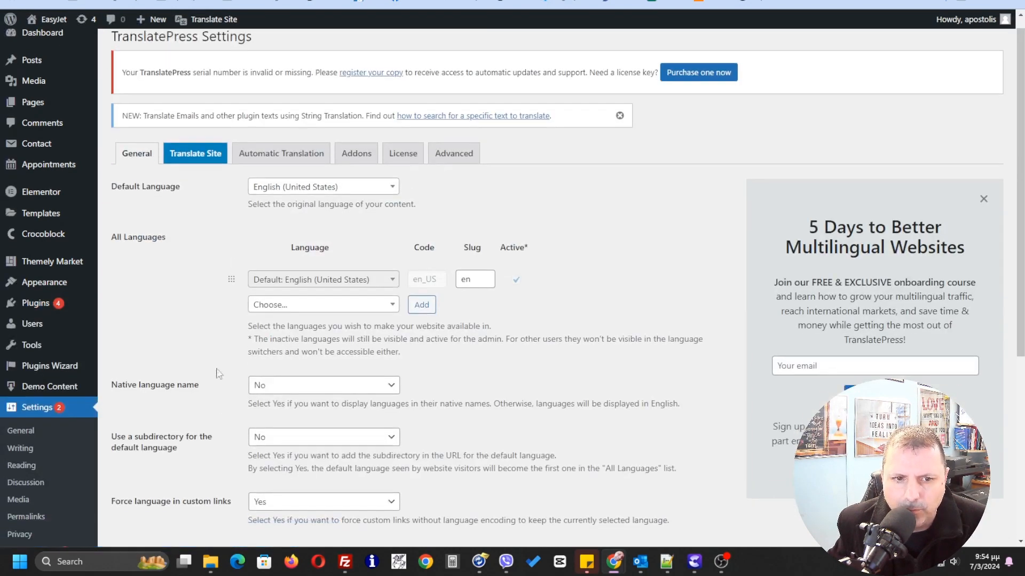
scroll(231, 308, "down", 1)
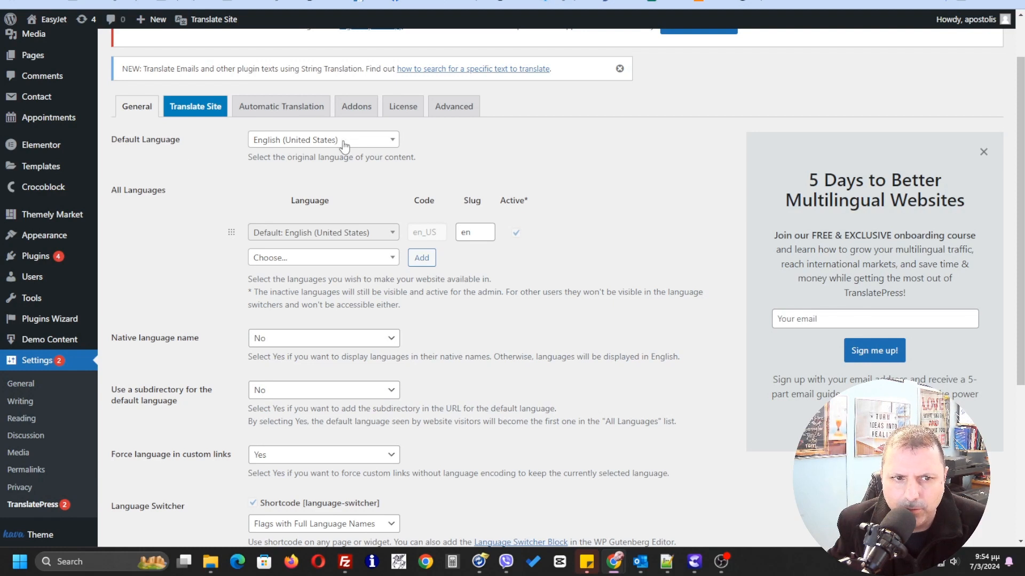
left_click(385, 144)
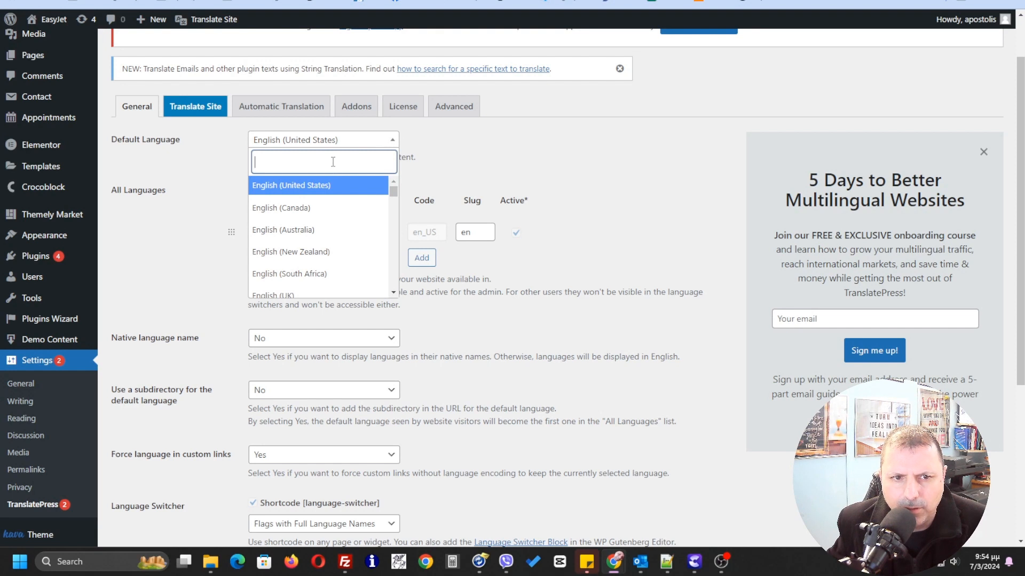
type("gr")
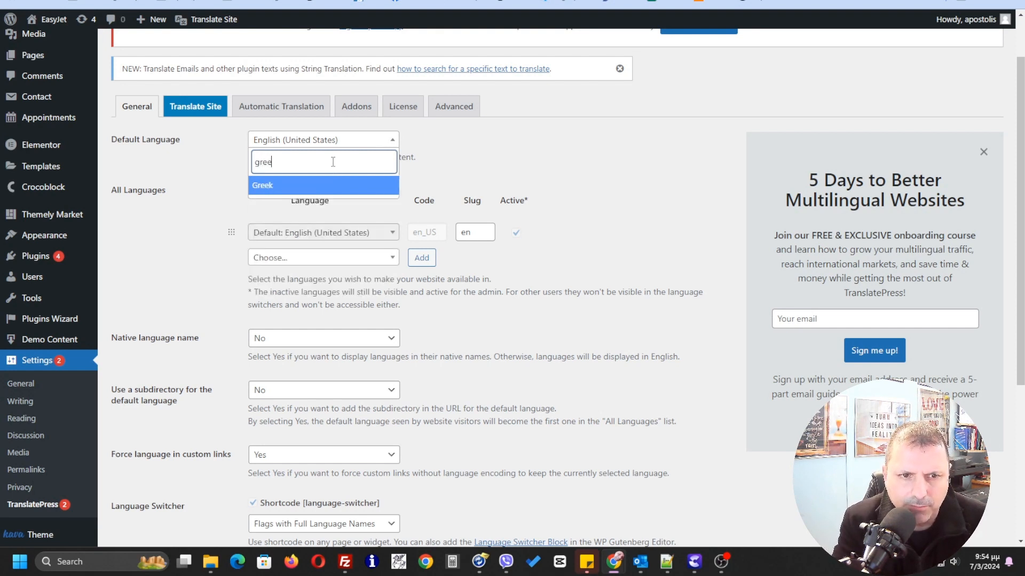
type("ee")
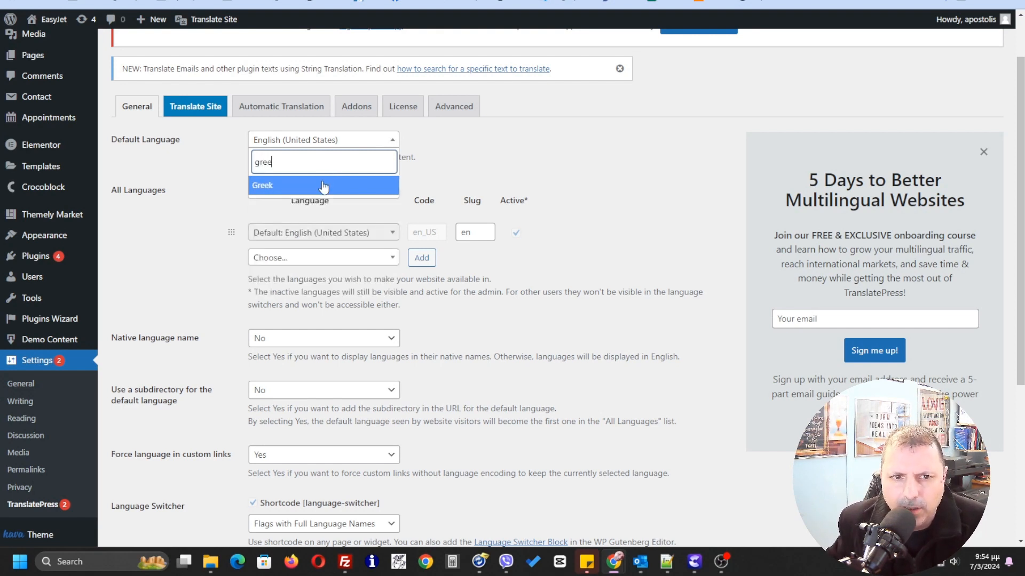
left_click(323, 187)
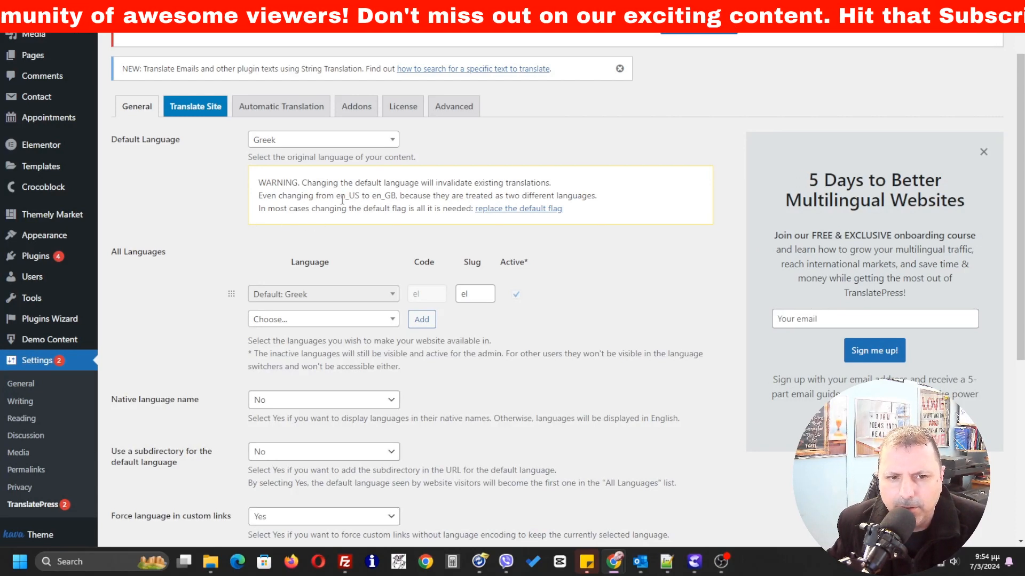
Add English (UK) to the site's list of translation languages.
left_click(393, 321)
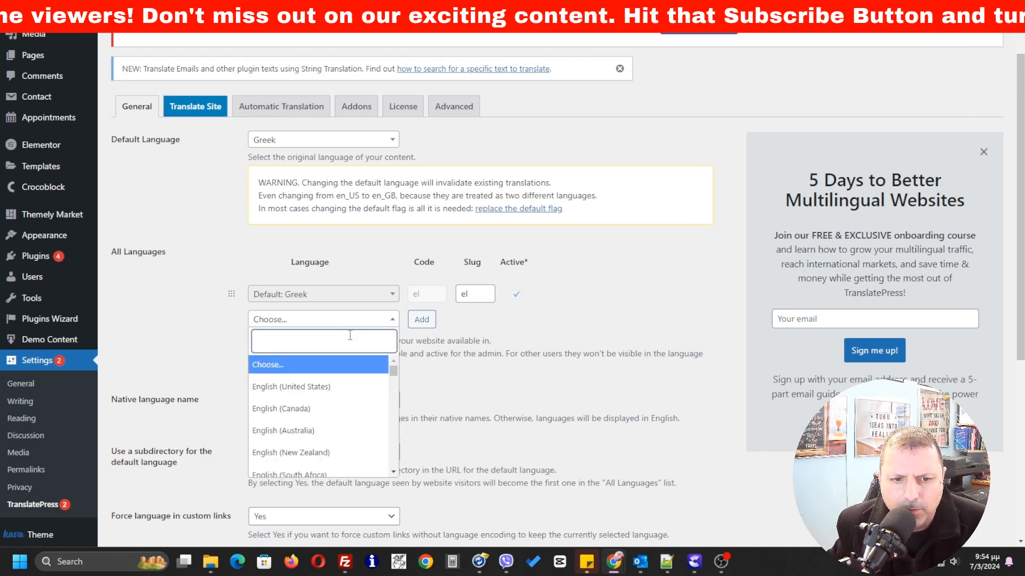
left_click(323, 393)
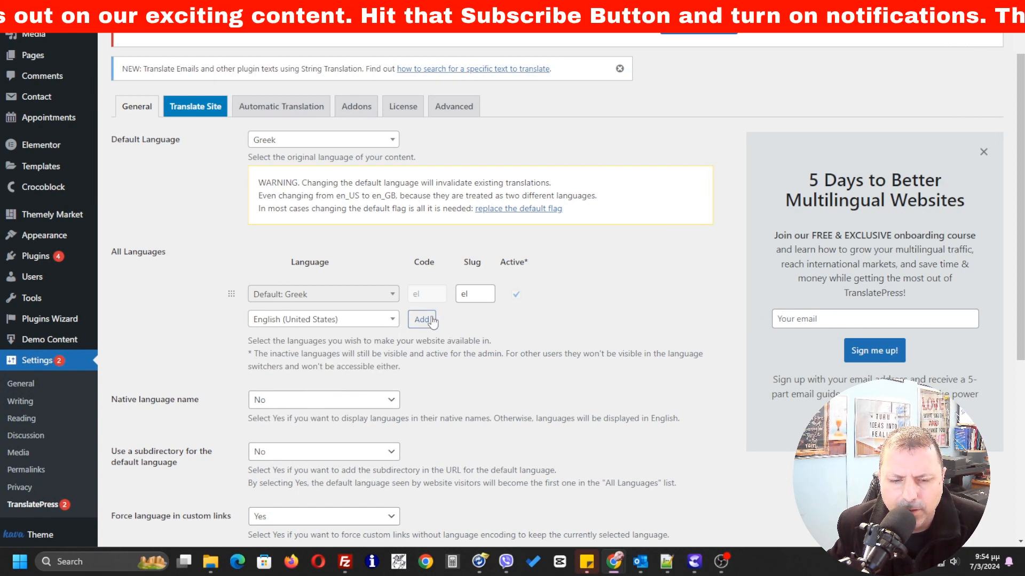
left_click(372, 323)
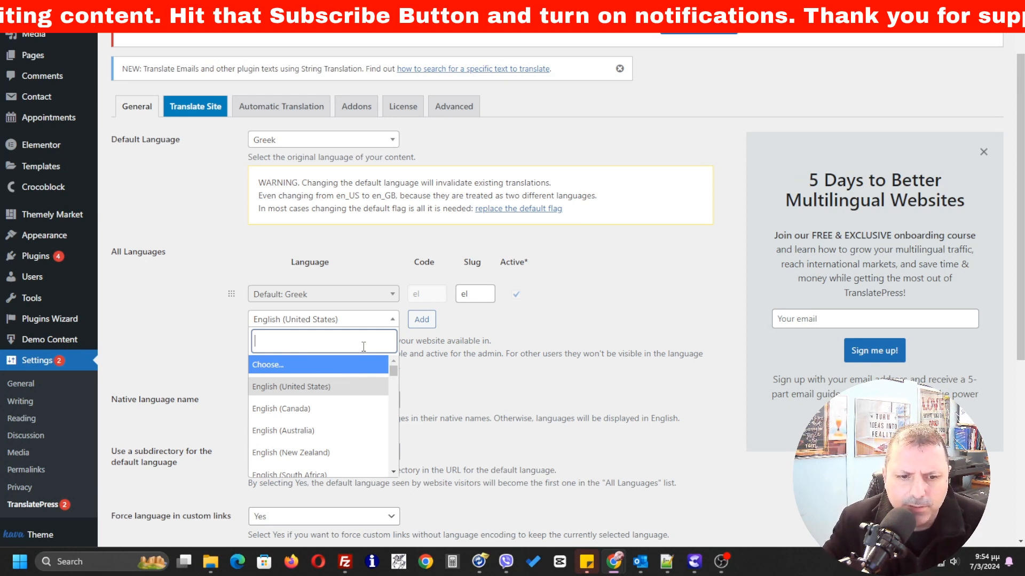
key("Down")
key("Down")
key("Down")
key("Down")
key("Down")
key("Down")
key("Down")
key("Up")
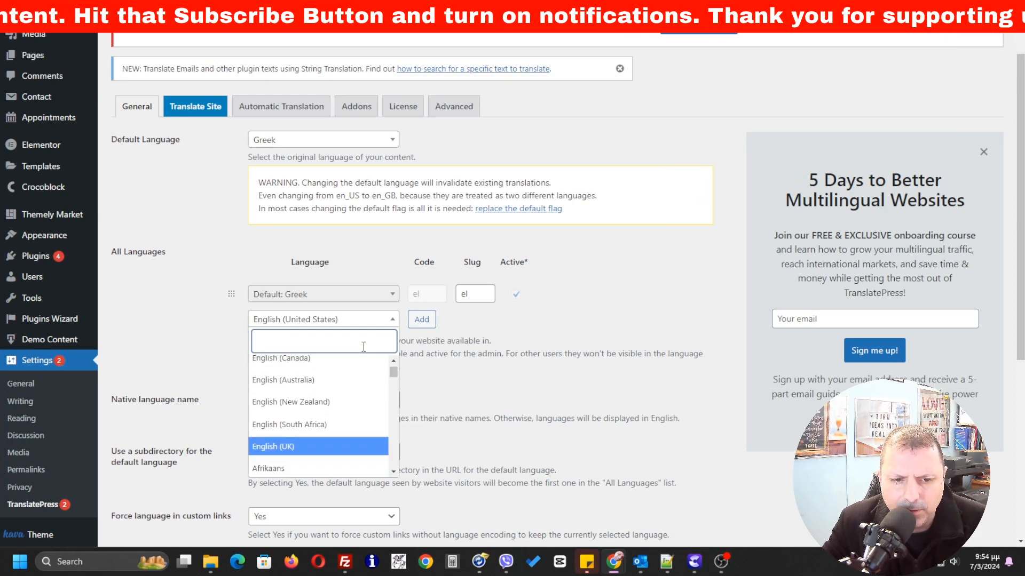
key("Return")
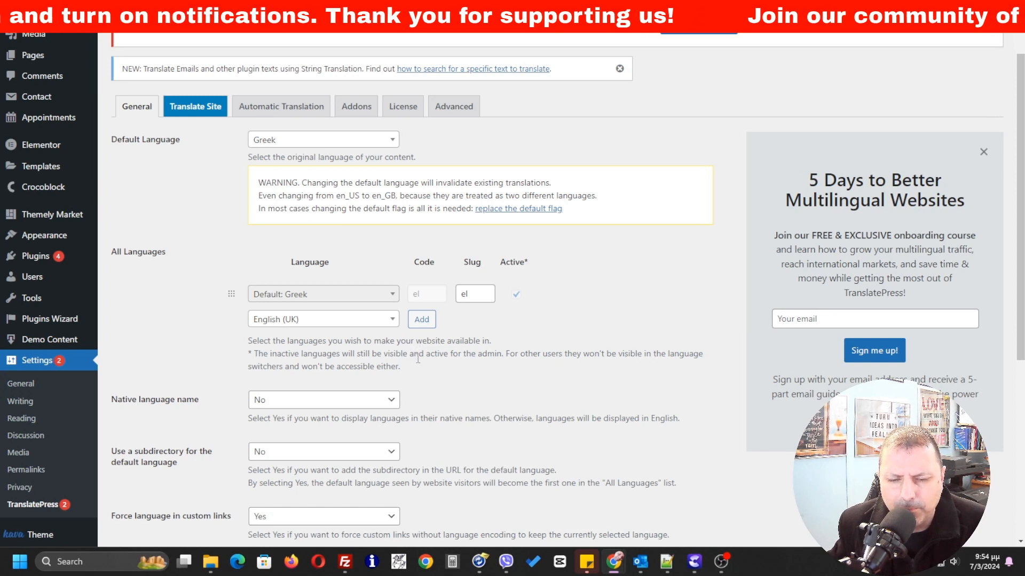
left_click(422, 319)
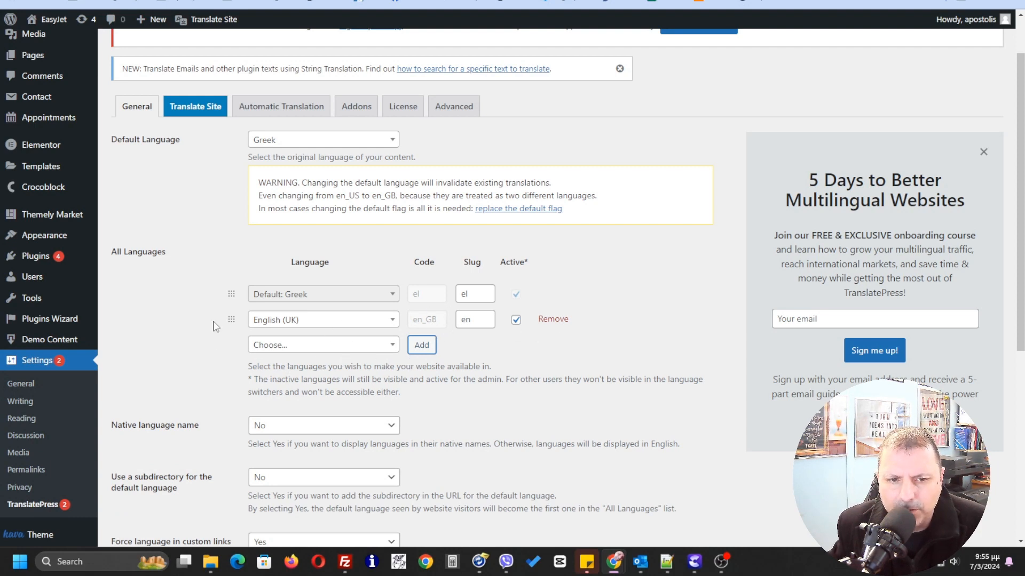
Set both the shortcode and the menu item language switchers to Only Flags.
scroll(216, 322, "down", 2)
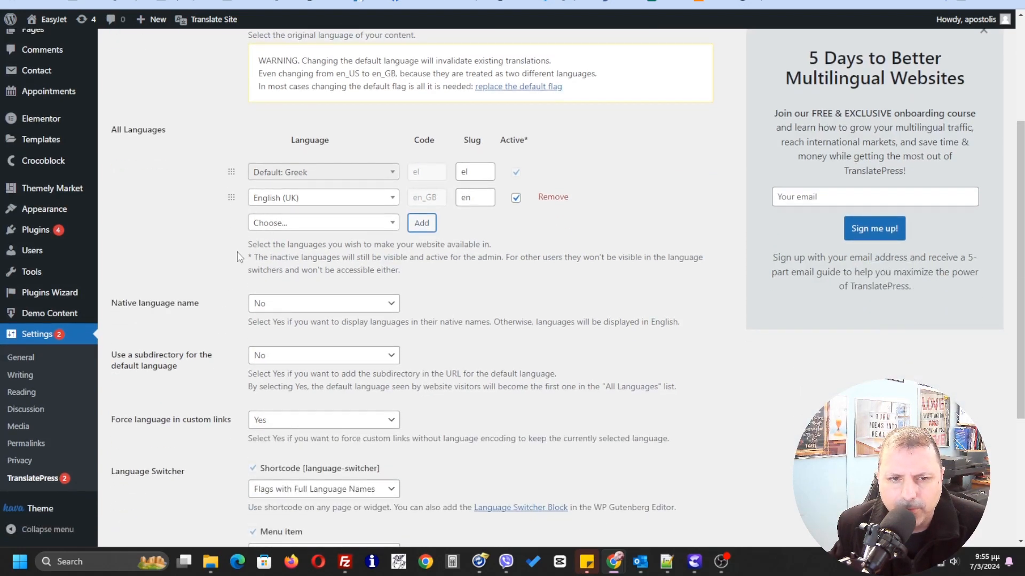
scroll(222, 281, "down", 4)
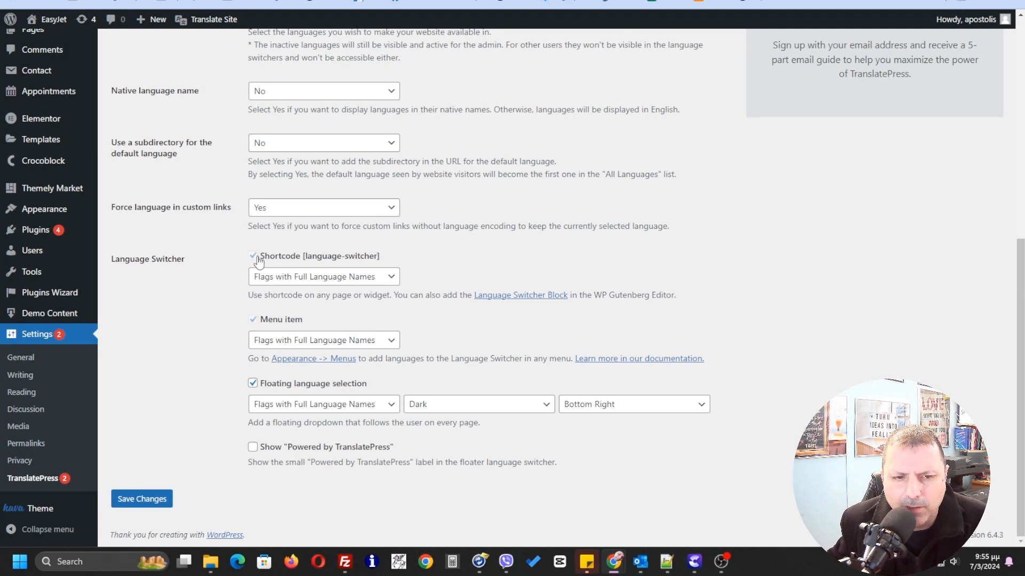
left_click(338, 280)
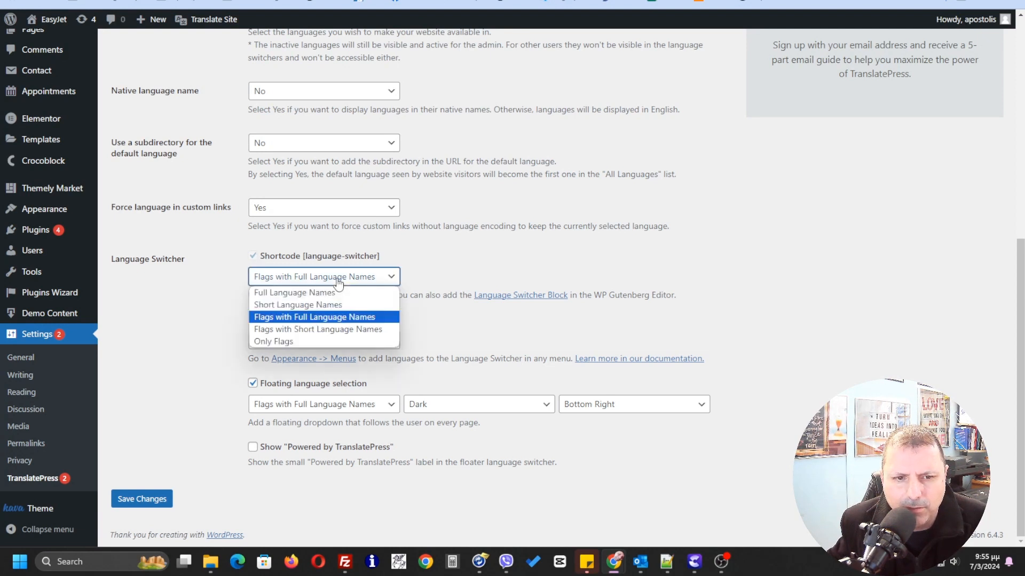
left_click(300, 339)
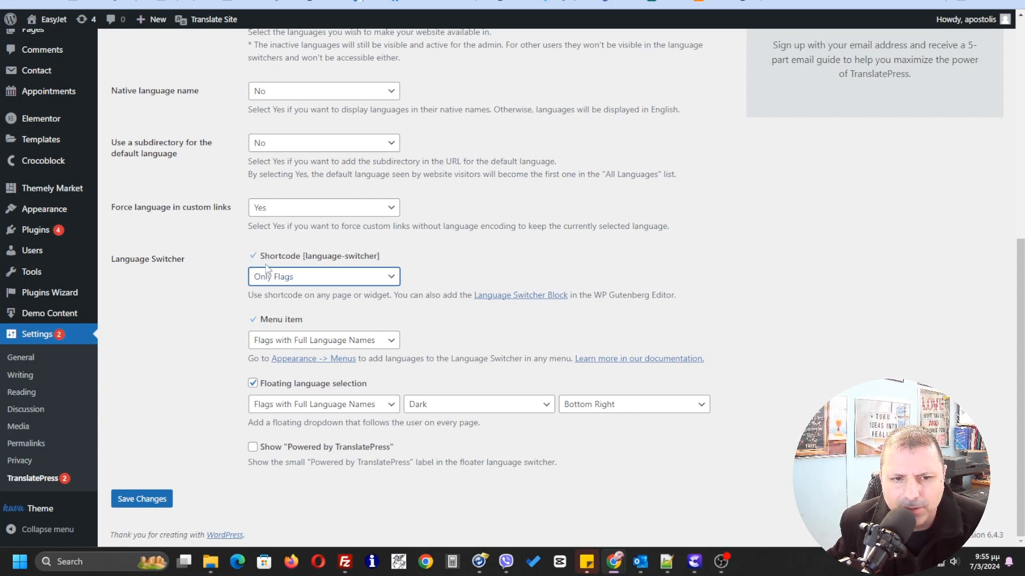
left_click(321, 278)
left_click(320, 278)
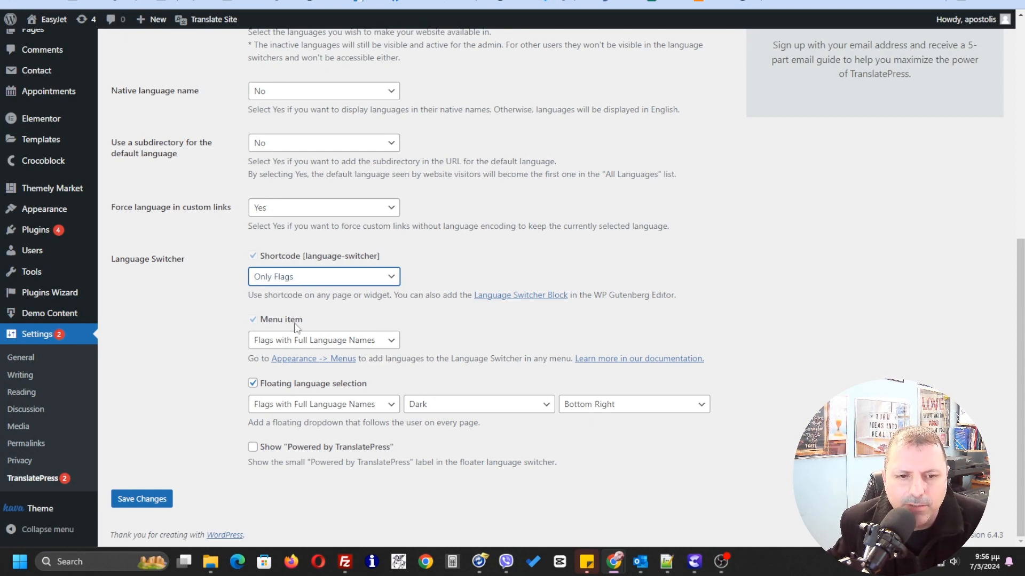
left_click(360, 340)
left_click(306, 405)
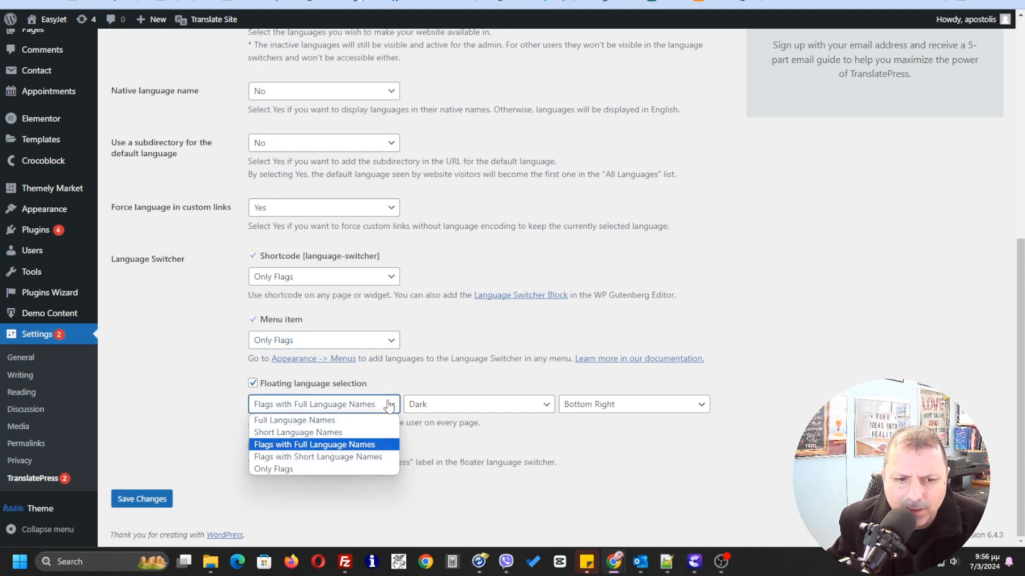
Check the floating language selection's options and keep it at Flags with Full Language Names, Dark and Bottom Right.
left_click(455, 412)
left_click(617, 409)
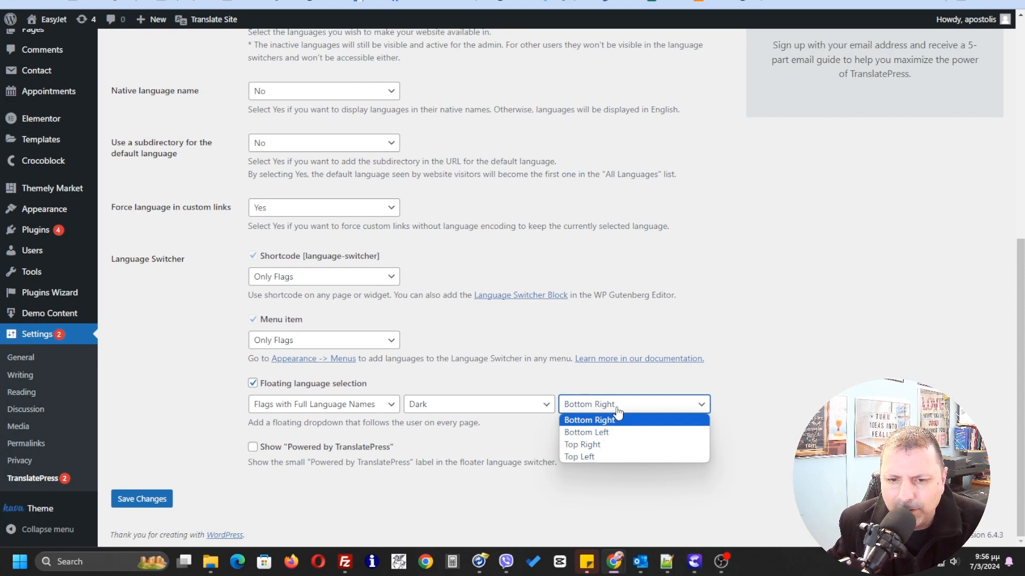
left_click(597, 420)
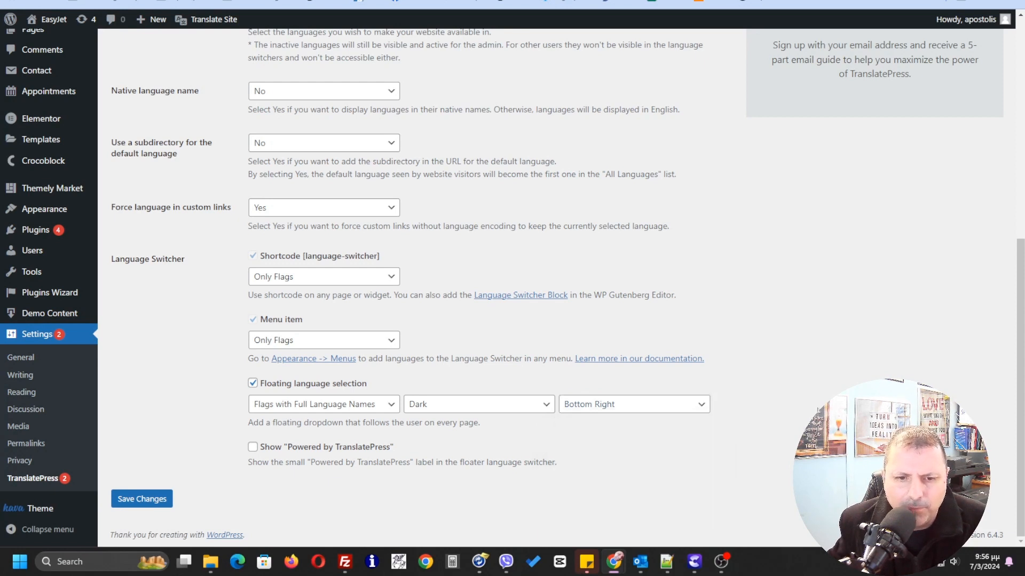
left_click(527, 410)
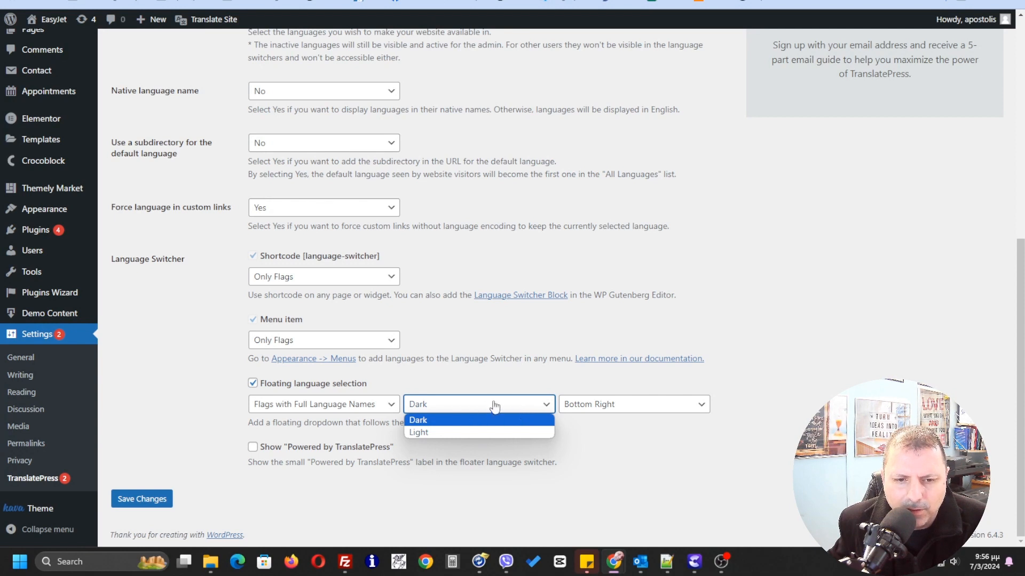
left_click(657, 468)
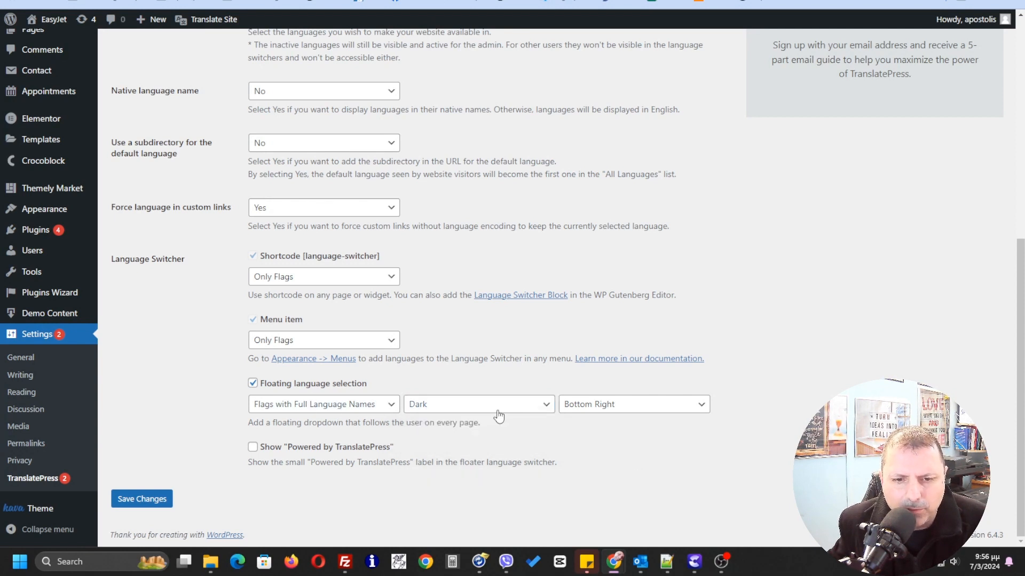
left_click(532, 409)
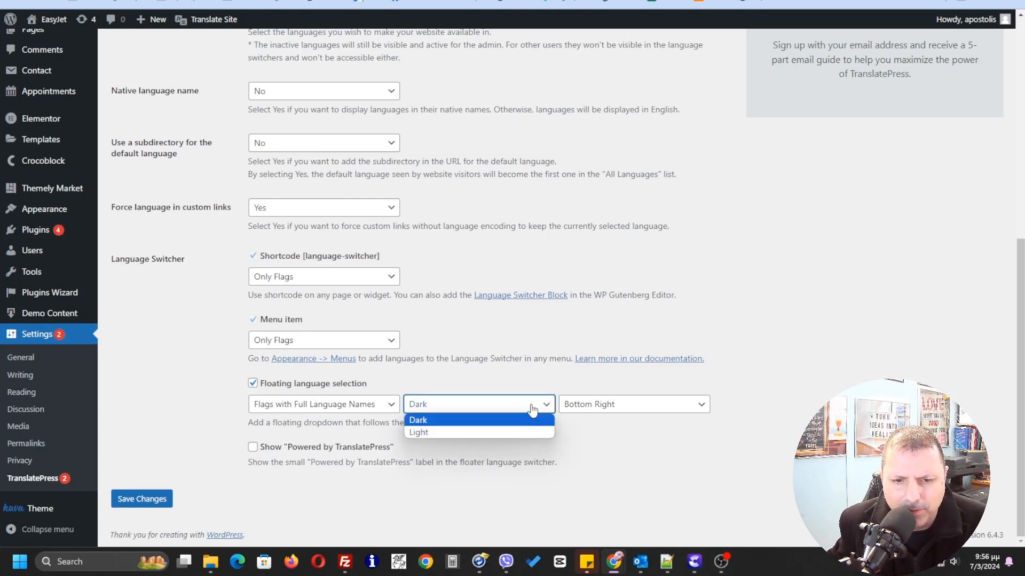
left_click(531, 412)
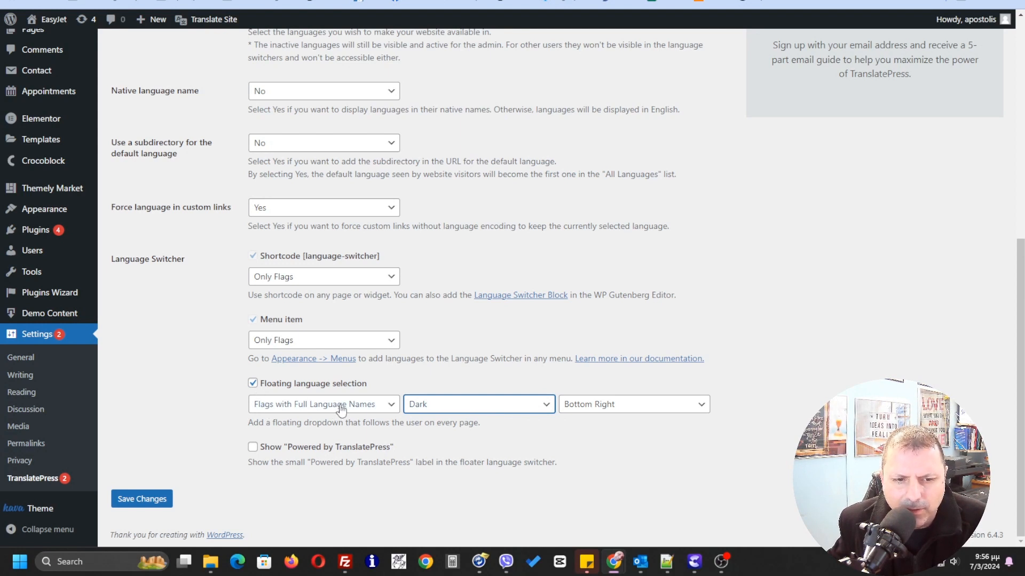
left_click(669, 409)
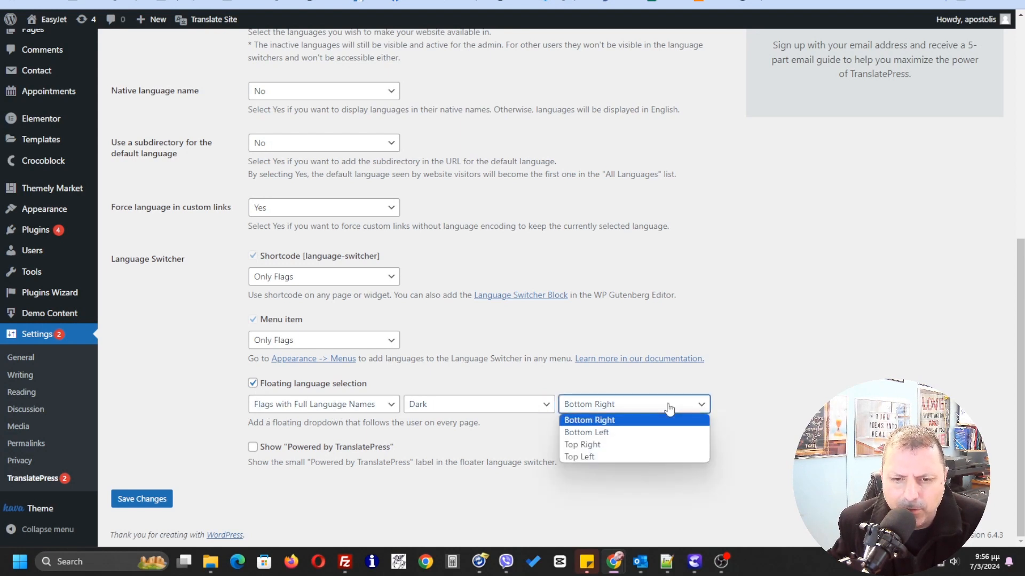
left_click(647, 424)
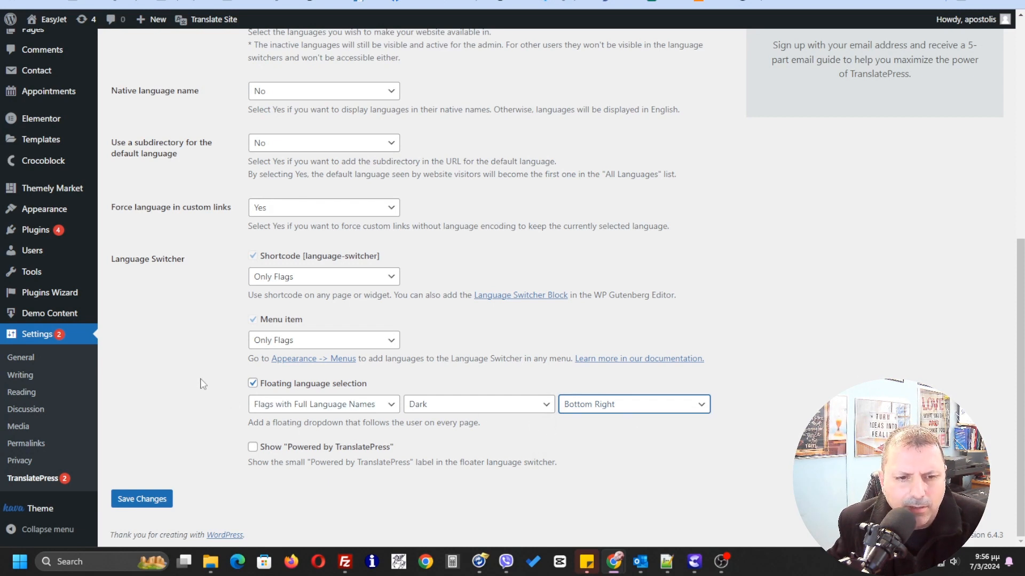
Save the general TranslatePress settings with the chosen languages and language switcher options.
scroll(213, 403, "up", 3)
scroll(213, 403, "down", 3)
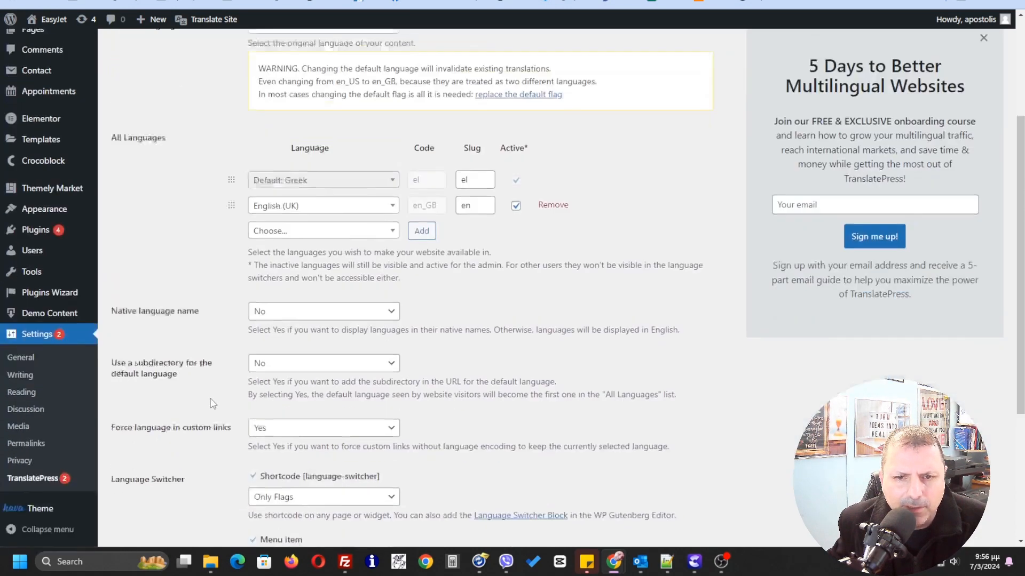
left_click(160, 502)
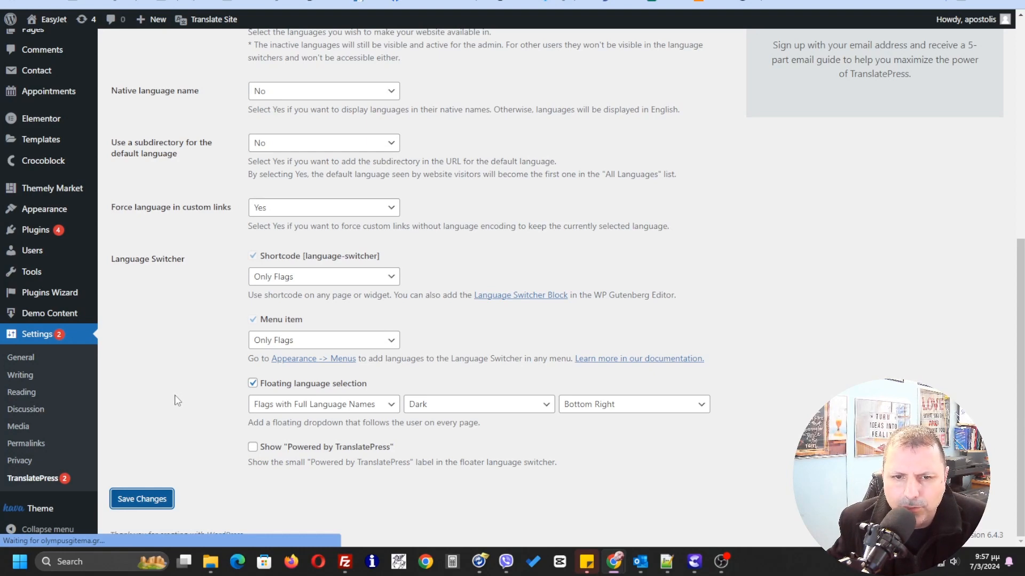
Open the Automatic Translation settings, enable automatic translation and review the Google Translate v2 options.
scroll(177, 400, "up", 7)
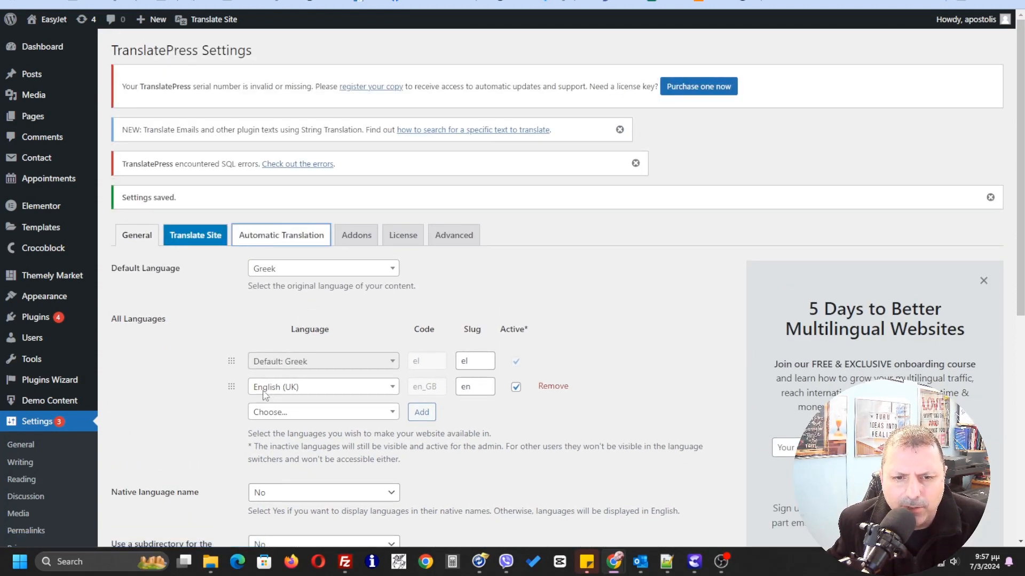
left_click(313, 235)
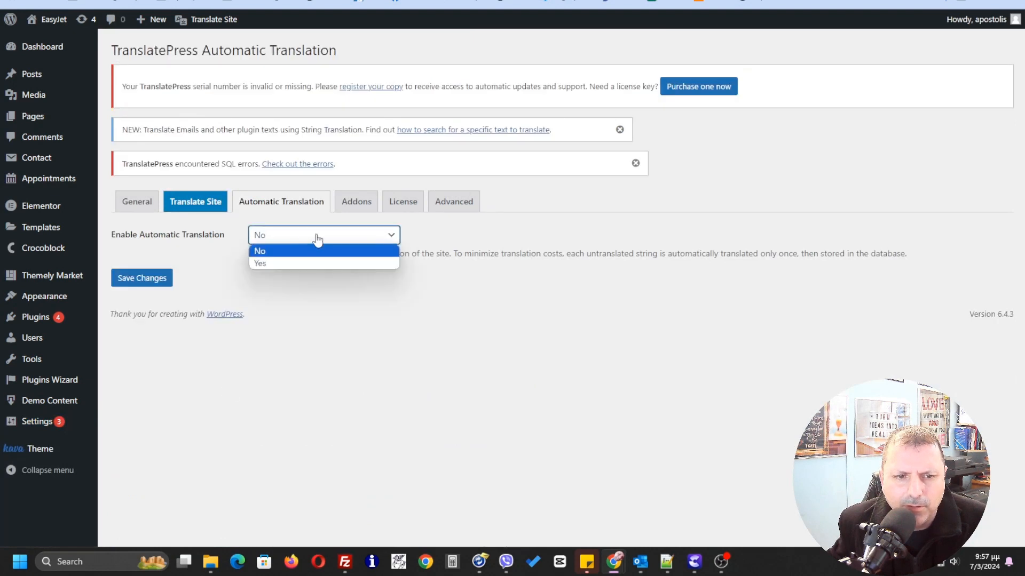
left_click(276, 263)
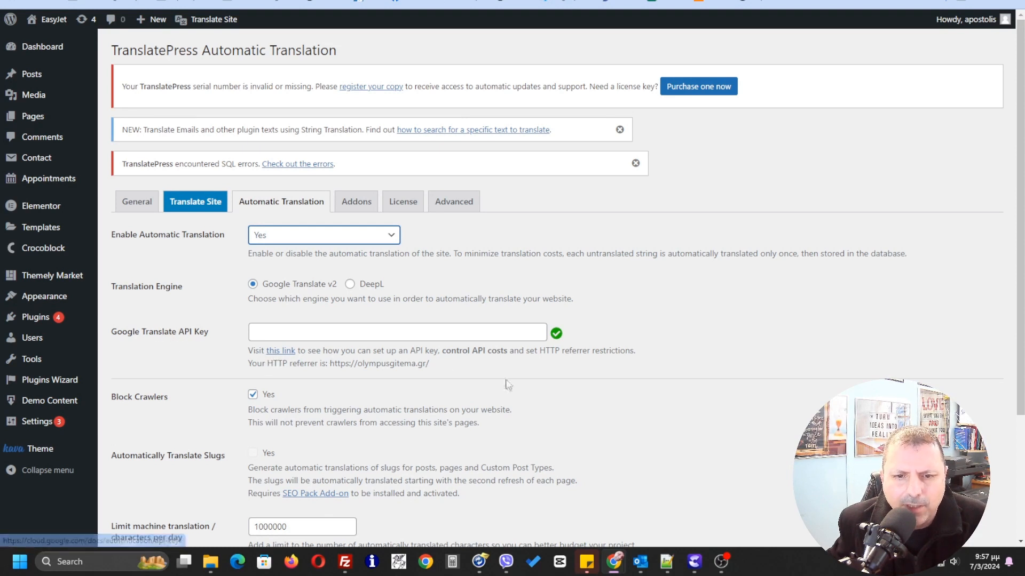
scroll(278, 381, "down", 2)
scroll(278, 381, "down", 1)
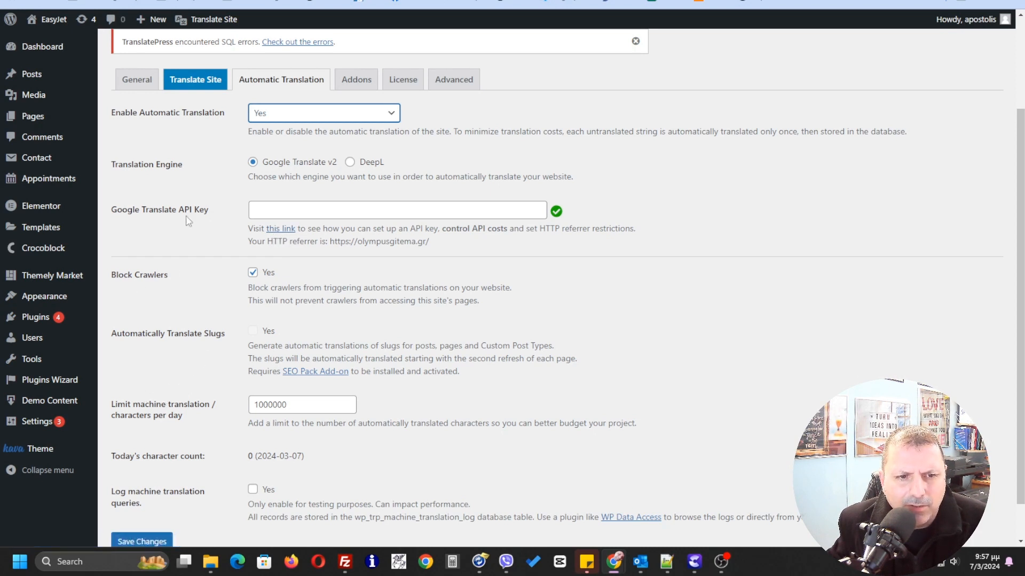
Choose DeepL as the translation engine and check its API type and API key settings.
left_click(349, 161)
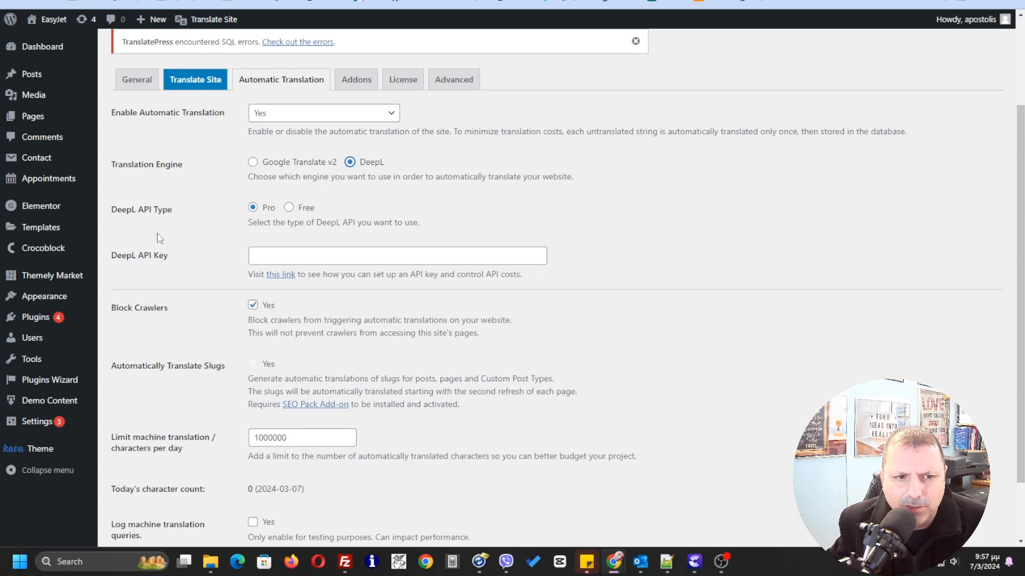
left_click(162, 257)
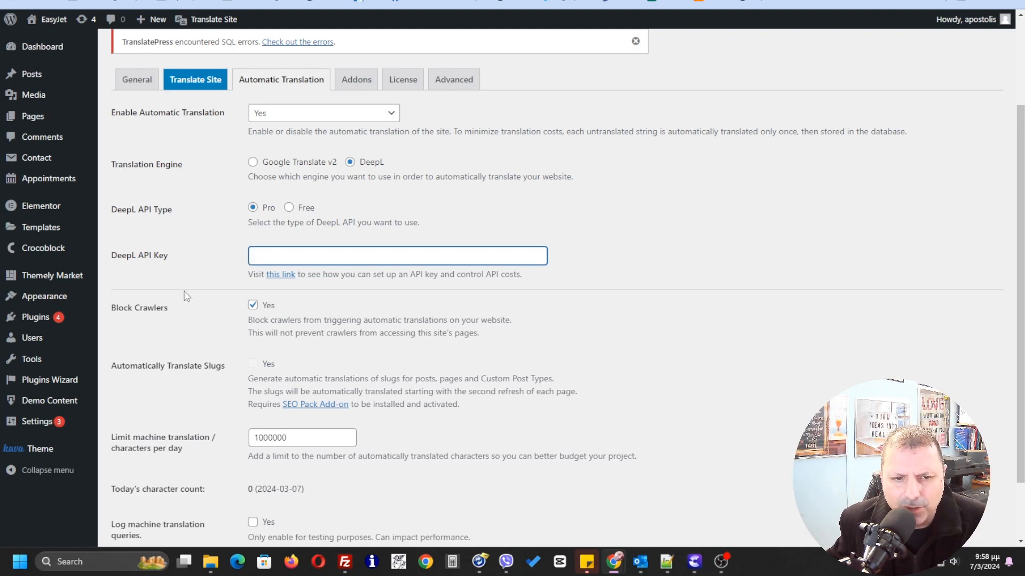
scroll(210, 423, "down", 2)
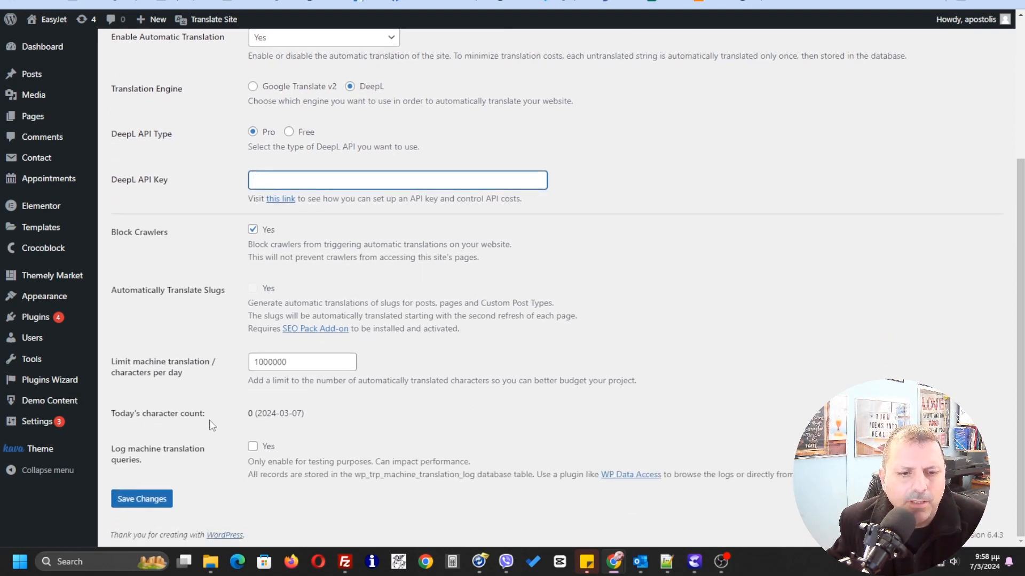
left_click(156, 510)
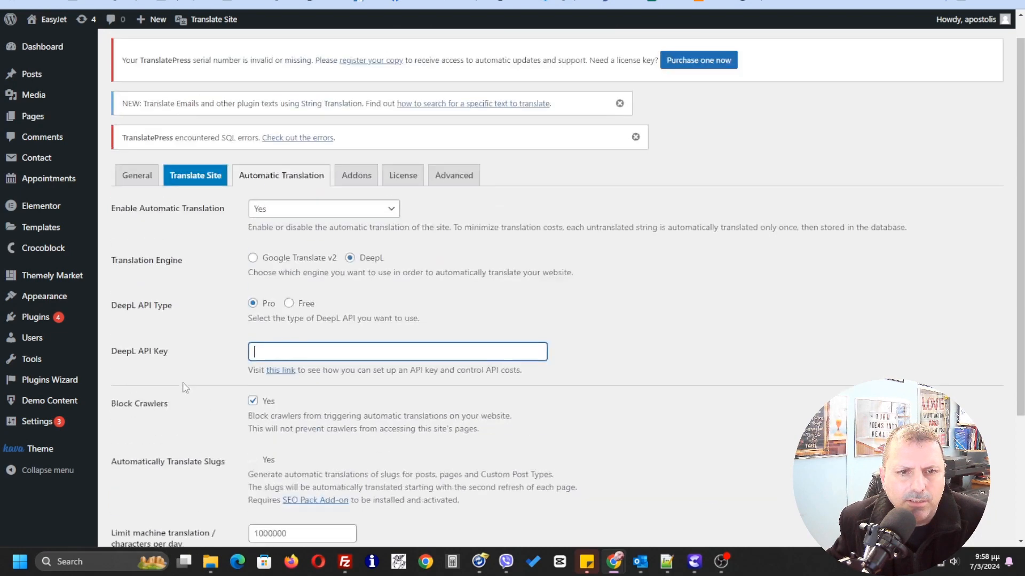
Set Enable Automatic Translation to No and save the change.
left_click(305, 240)
left_click(302, 251)
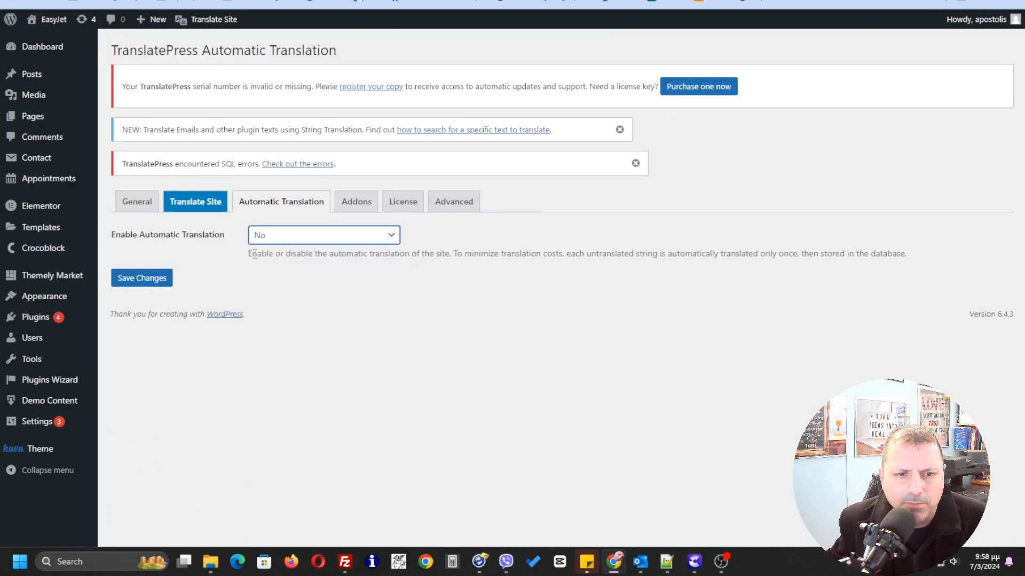
left_click(166, 289)
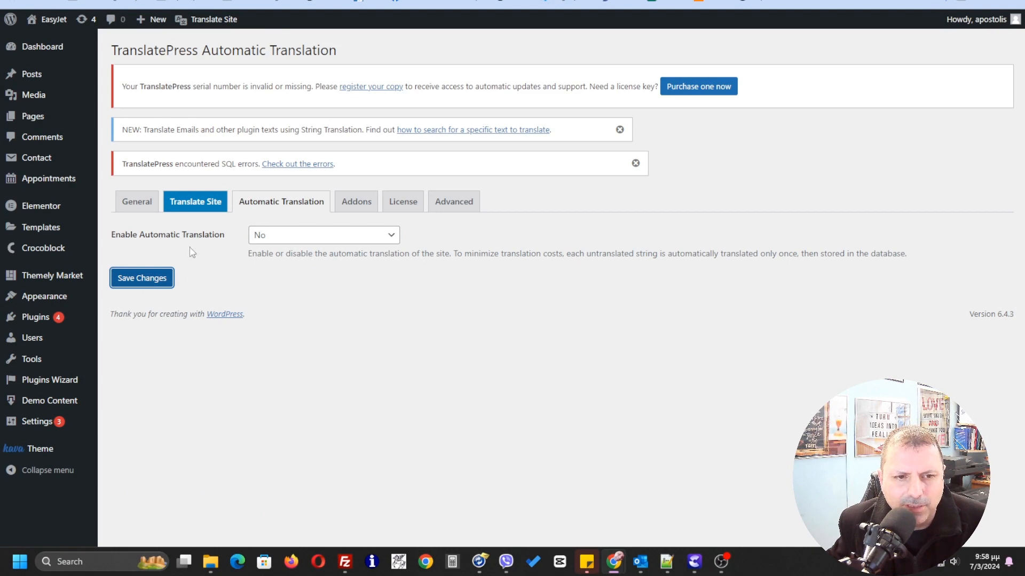
Return to the general TranslatePress settings and review the languages and language switcher options.
left_click(137, 235)
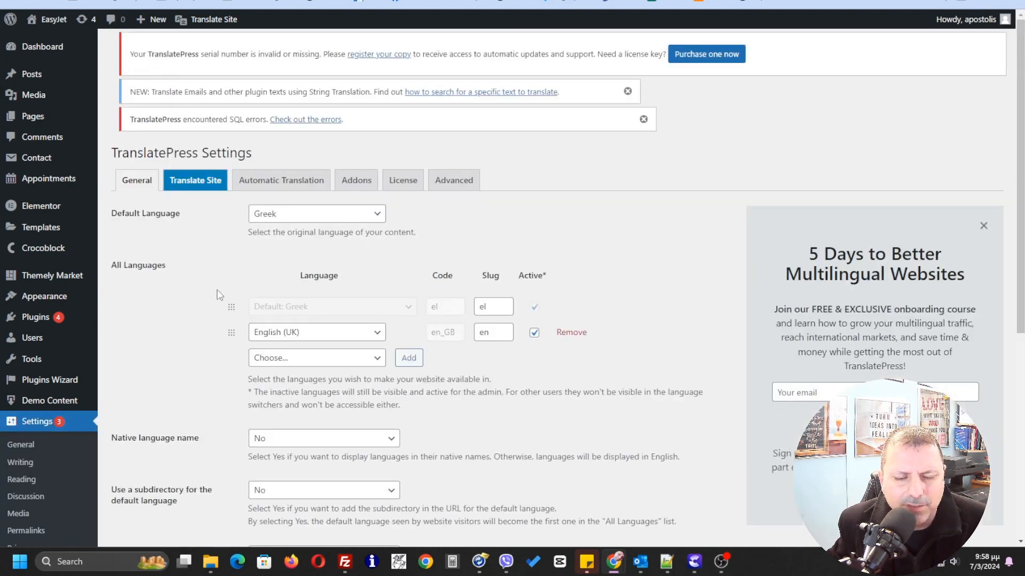
scroll(230, 342, "down", 2)
scroll(230, 342, "down", 4)
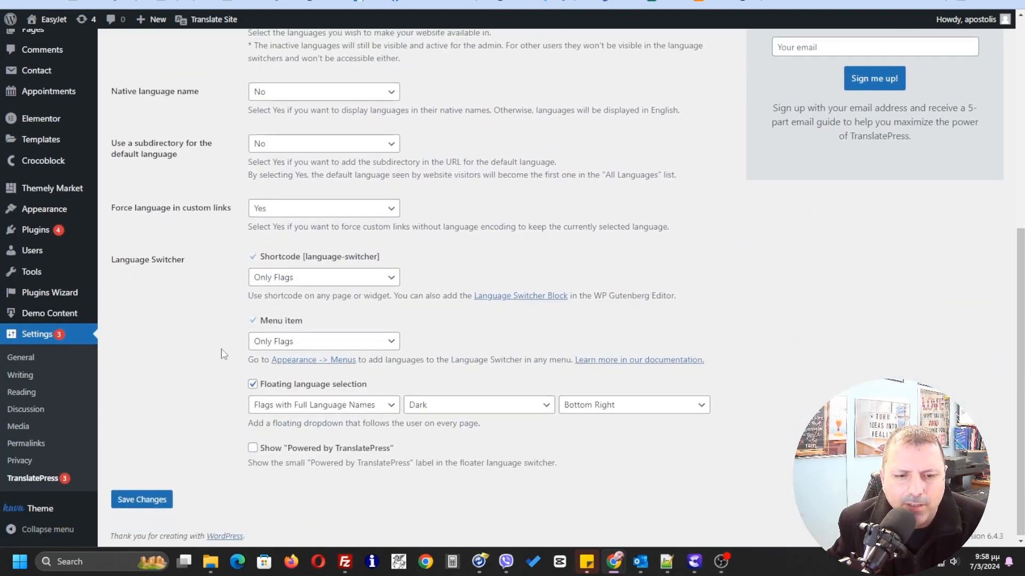
scroll(193, 357, "up", 2)
scroll(193, 357, "up", 4)
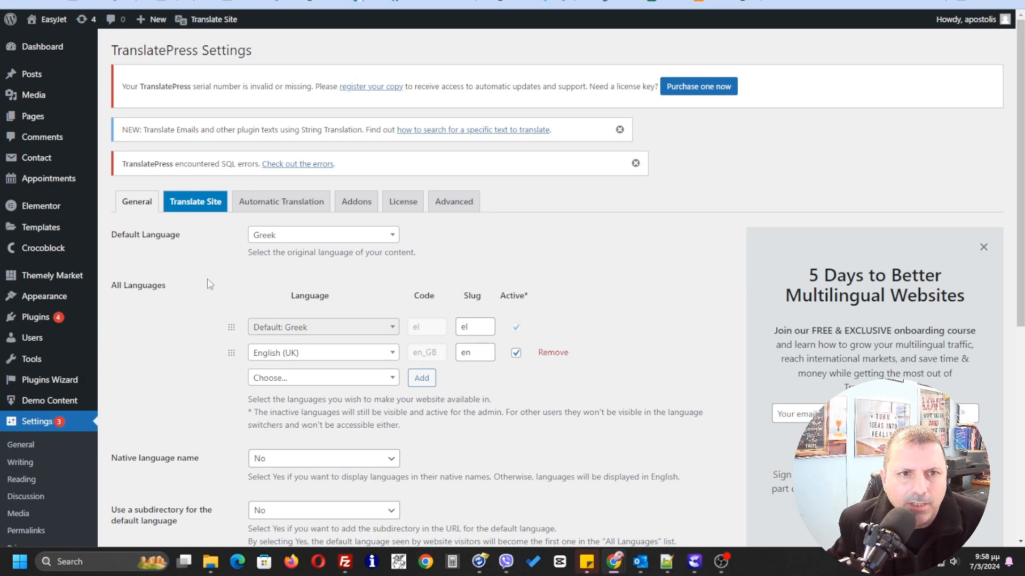
Switch to the site's live home page and reload it to apply the saved language settings.
left_click(398, 1)
right_click(404, 3)
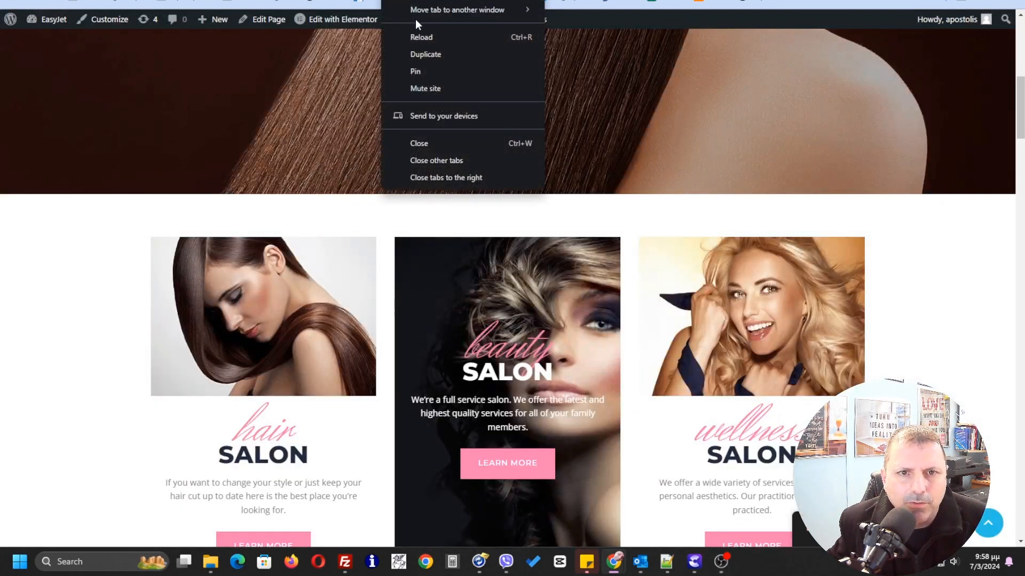
left_click(417, 34)
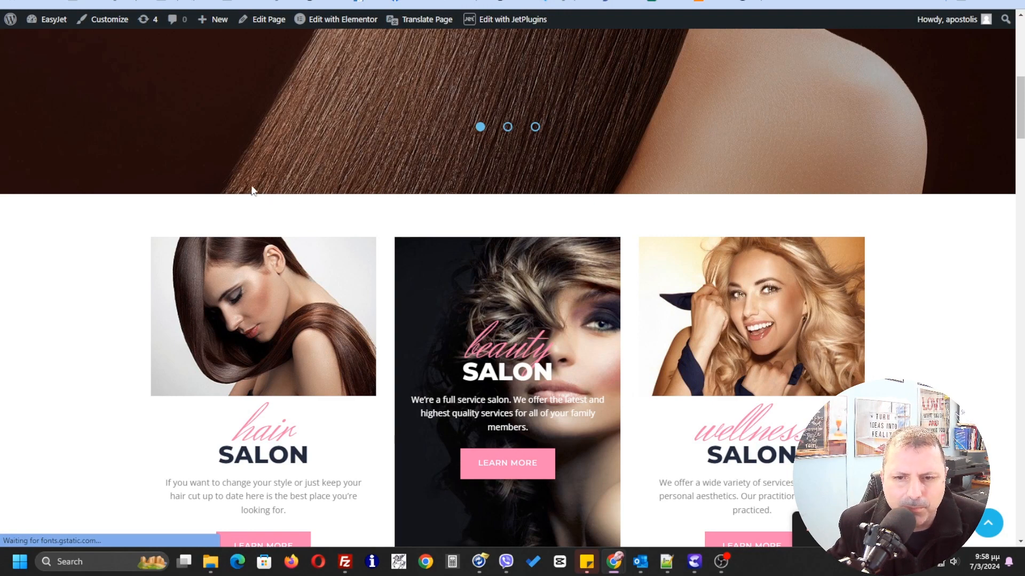
scroll(279, 270, "up", 5)
scroll(188, 270, "up", 1)
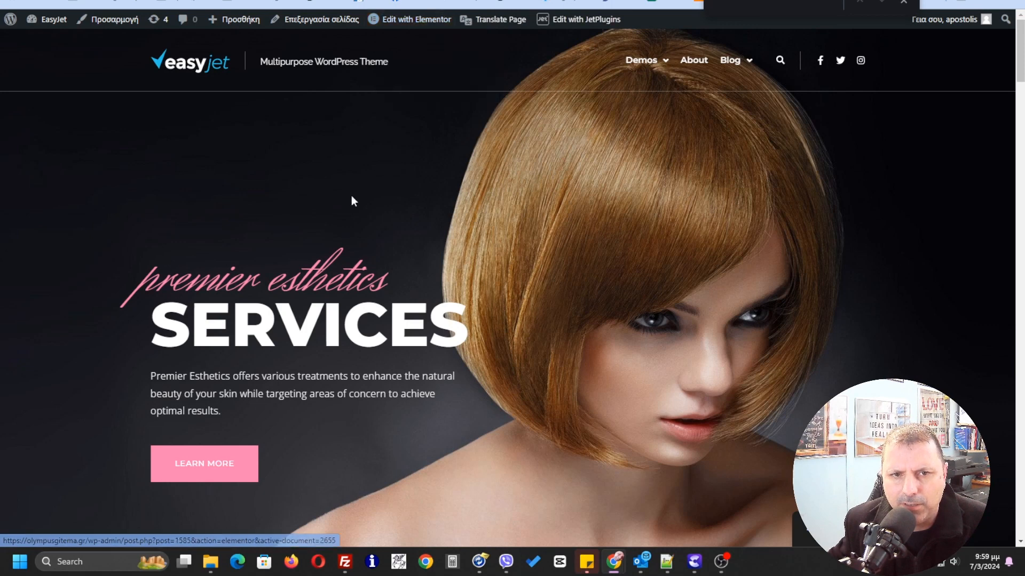
Examine the home page's slider and salon sections for text that needs translating.
scroll(373, 315, "down", 5)
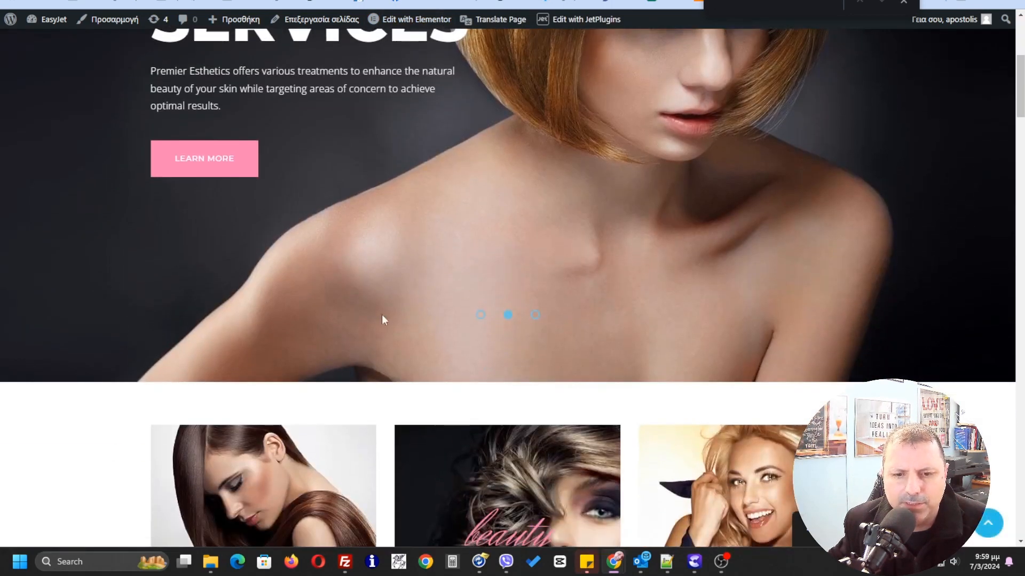
scroll(382, 319, "down", 2)
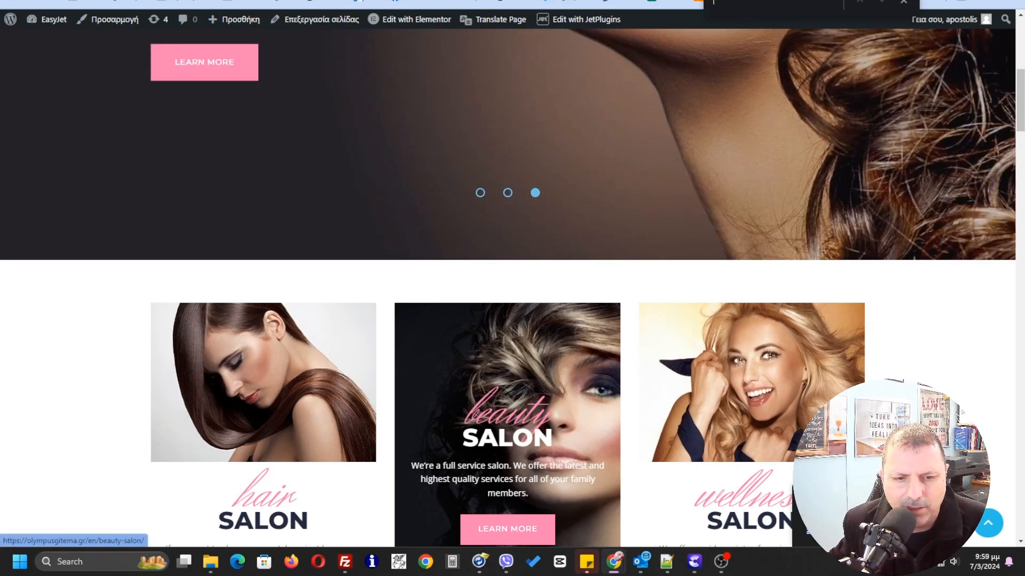
scroll(410, 380, "down", 2)
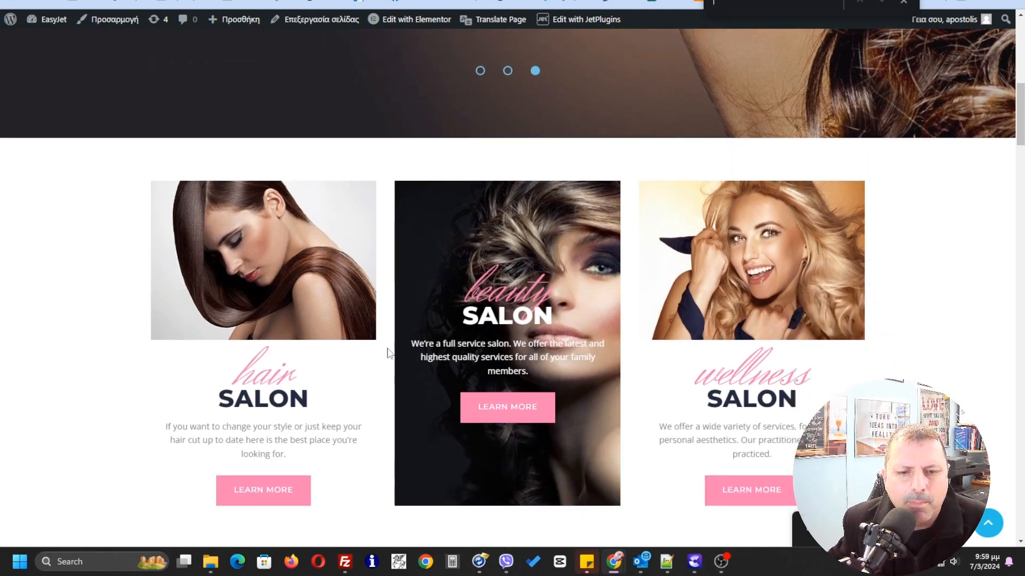
scroll(321, 395, "up", 2)
scroll(321, 427, "up", 5)
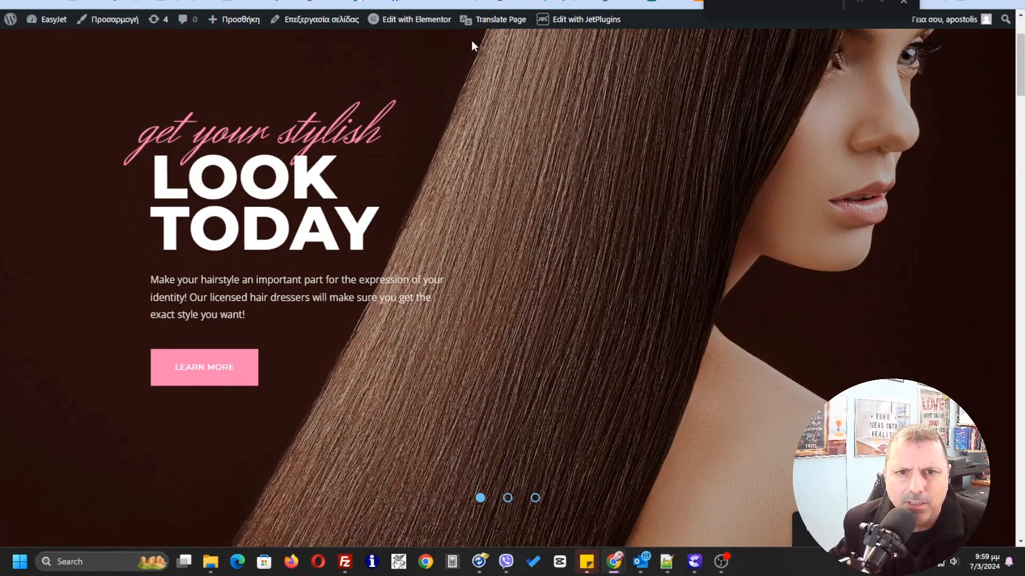
Open the home page in the TranslatePress translation editor.
mouse_move(493, 23)
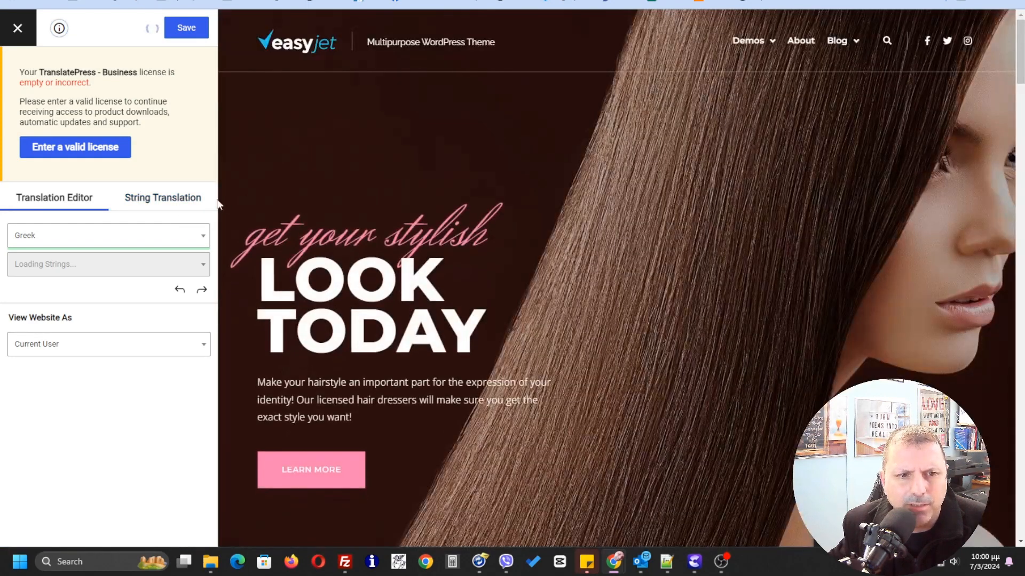
mouse_move(290, 236)
scroll(290, 237, "down", 1)
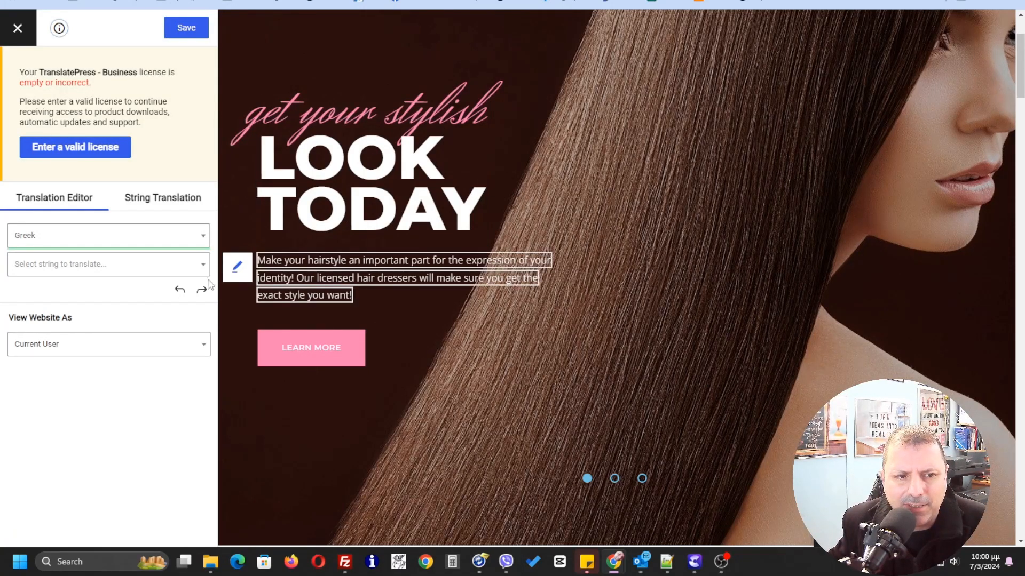
Inspect the editor's list of translatable strings and its language selector for the home page.
left_click(192, 265)
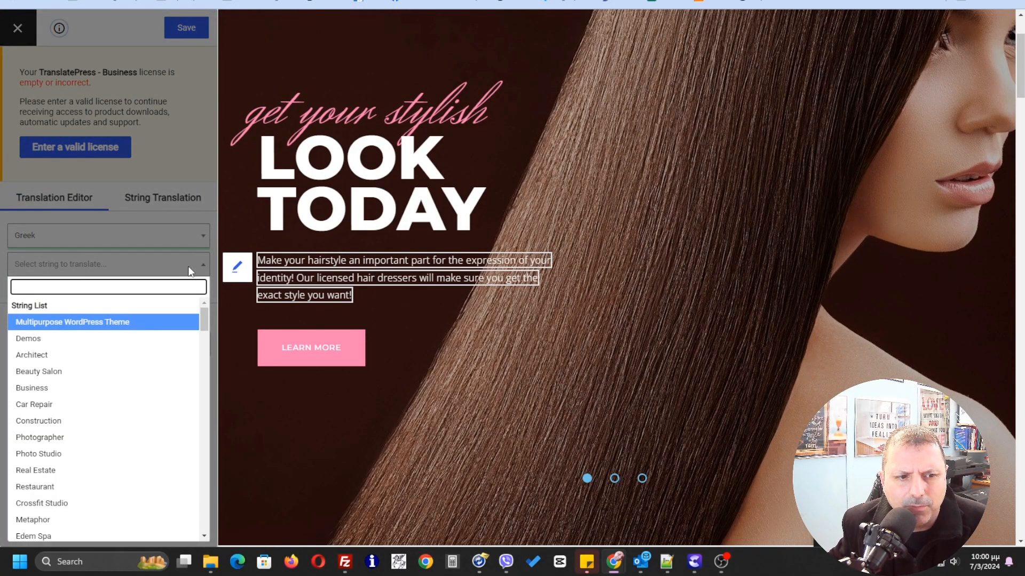
left_click(190, 265)
left_click(177, 265)
left_click(186, 239)
left_click(186, 238)
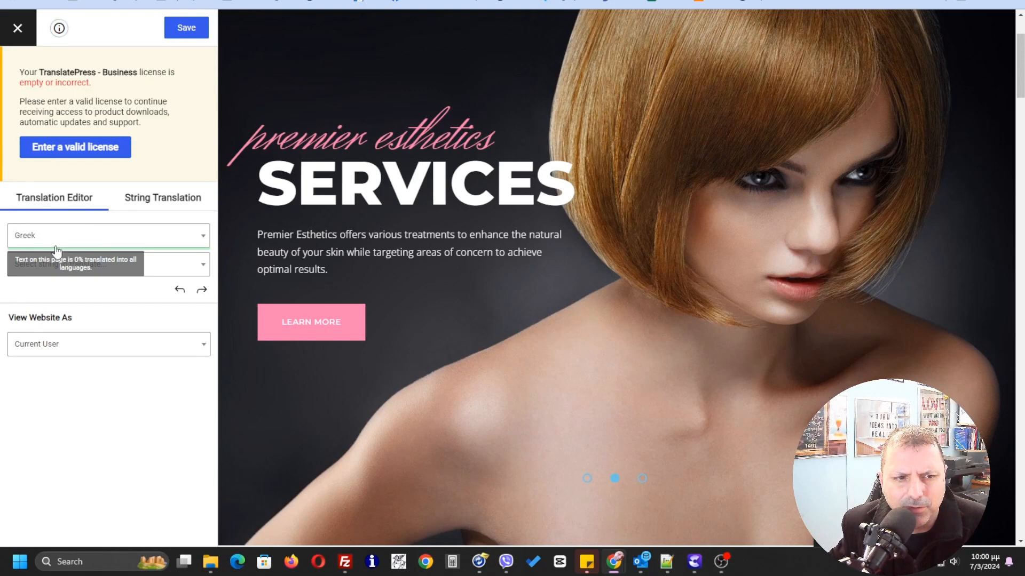
mouse_move(387, 201)
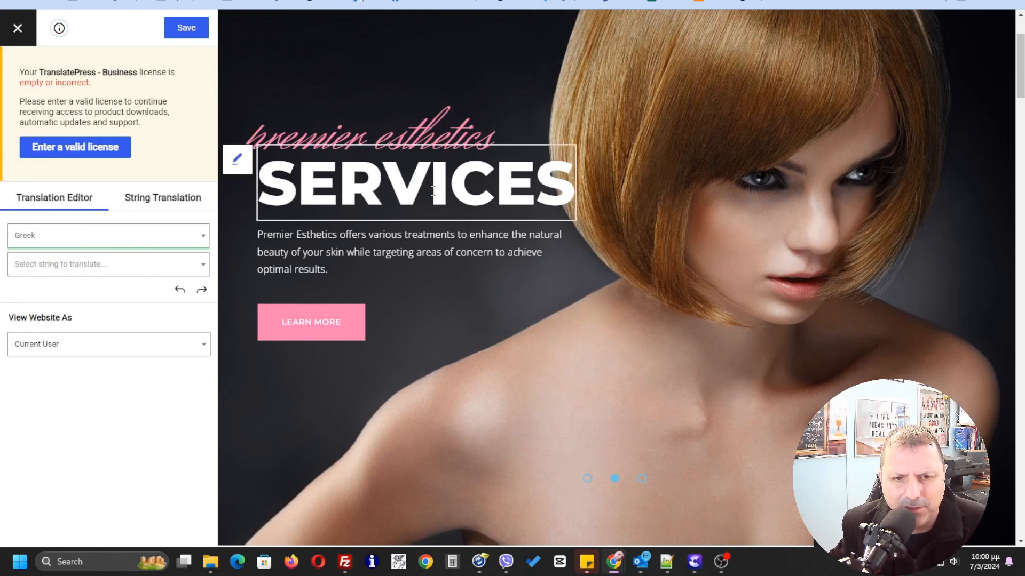
Open the slider's "services" heading for translation from Greek to English.
double_click(517, 197)
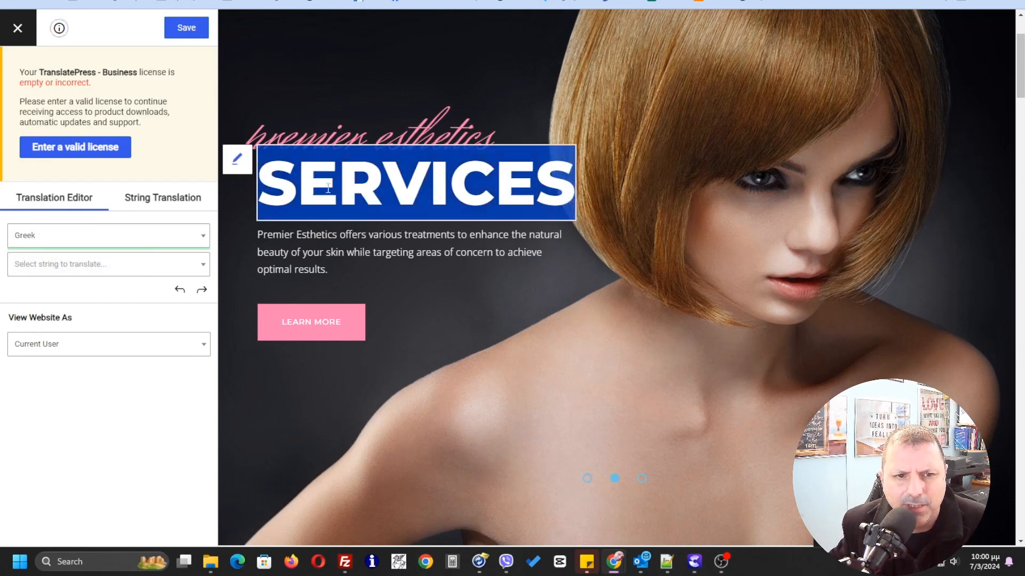
left_click(237, 160)
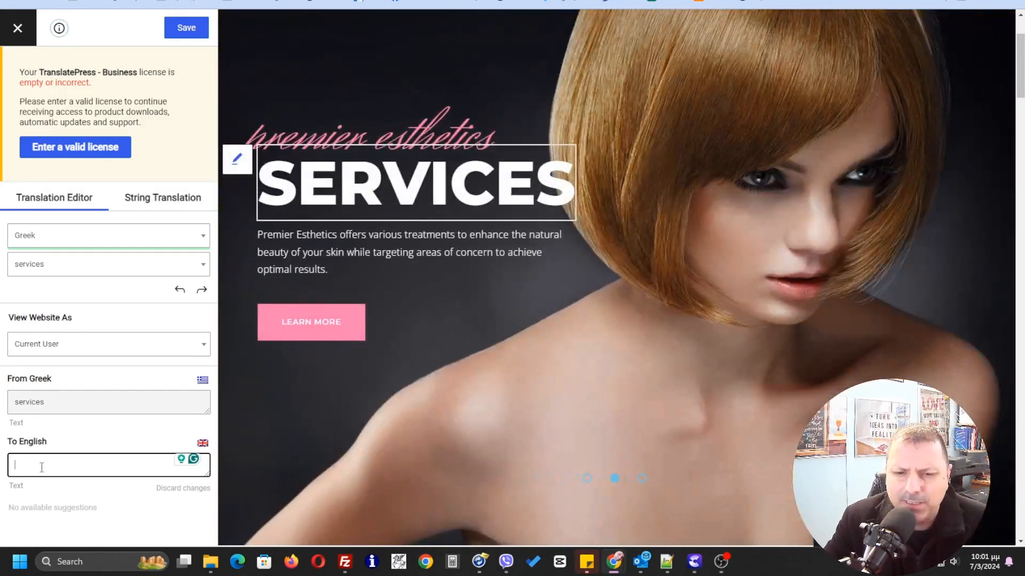
Open the "Learn more" button text in the beauty salon section for translation.
scroll(365, 395, "down", 7)
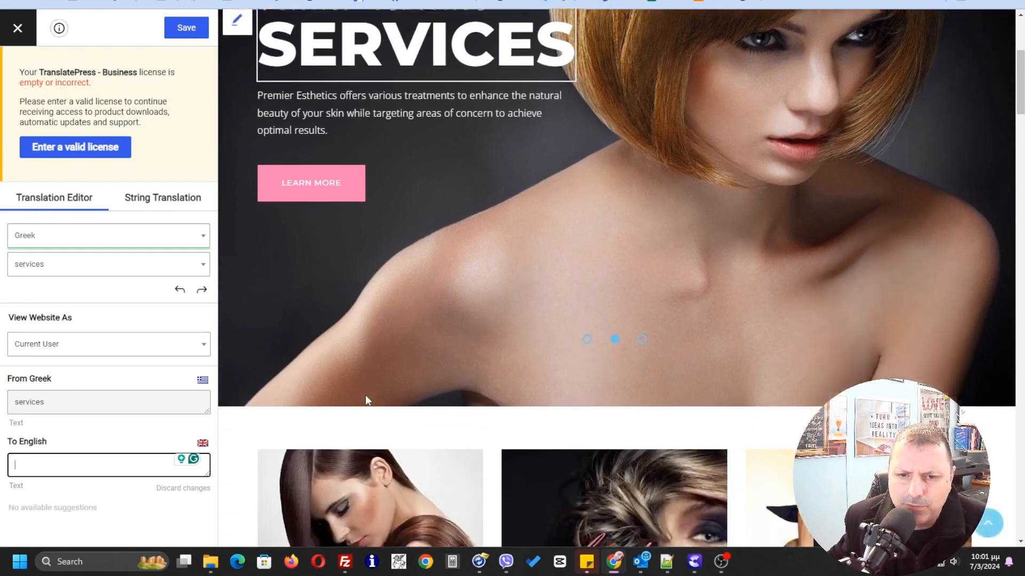
scroll(611, 367, "down", 2)
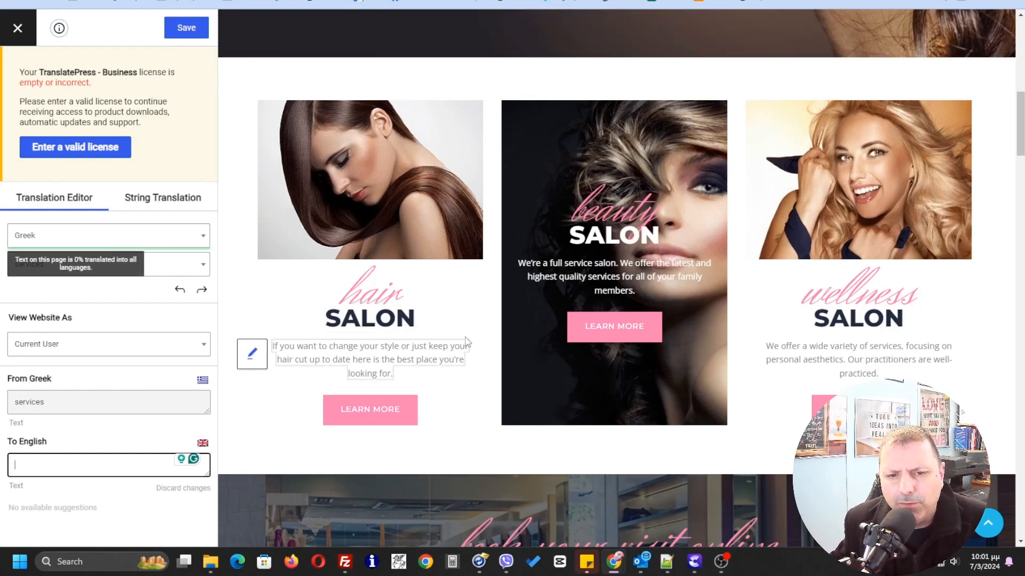
scroll(467, 342, "down", 1)
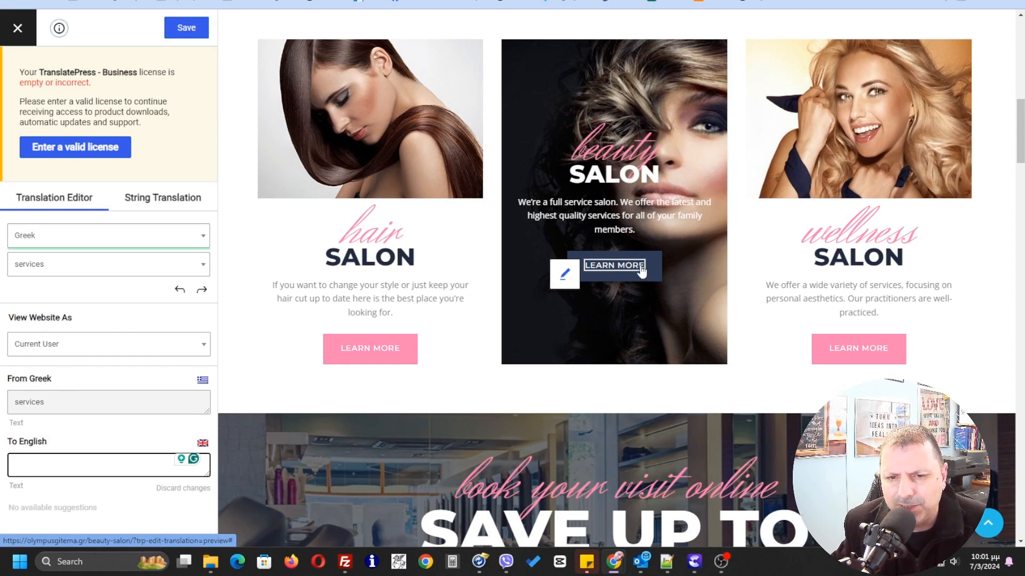
left_click(567, 280)
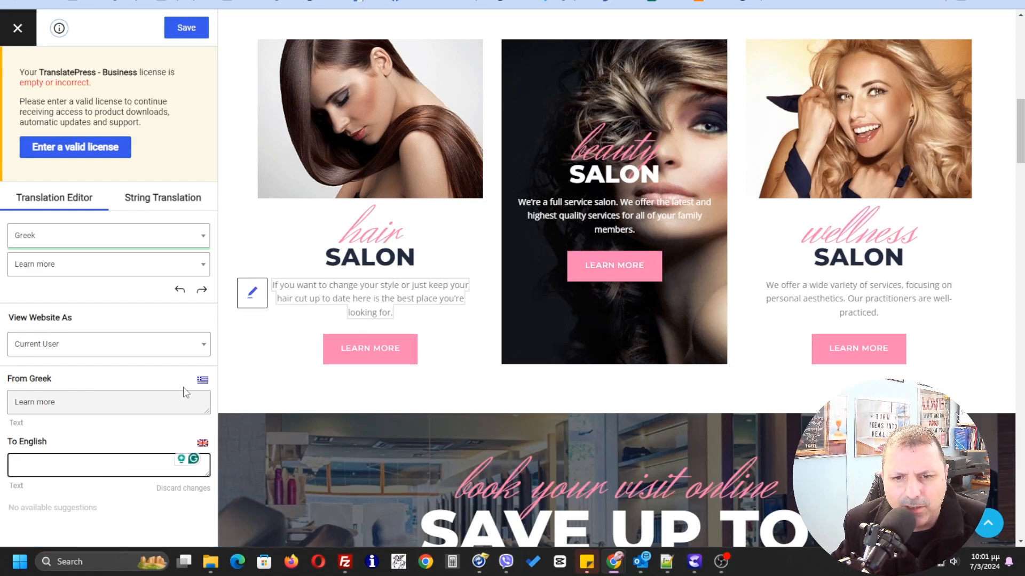
Highlight the Greek source text "Learn more" to inspect it and activate its empty English translation field.
left_click(81, 404)
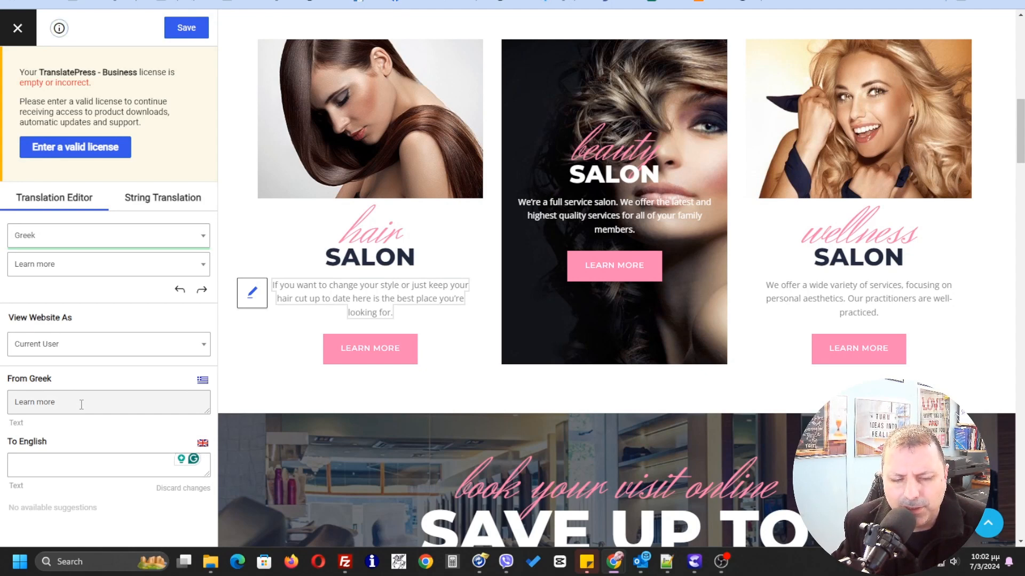
left_click_drag(61, 404, 16, 403)
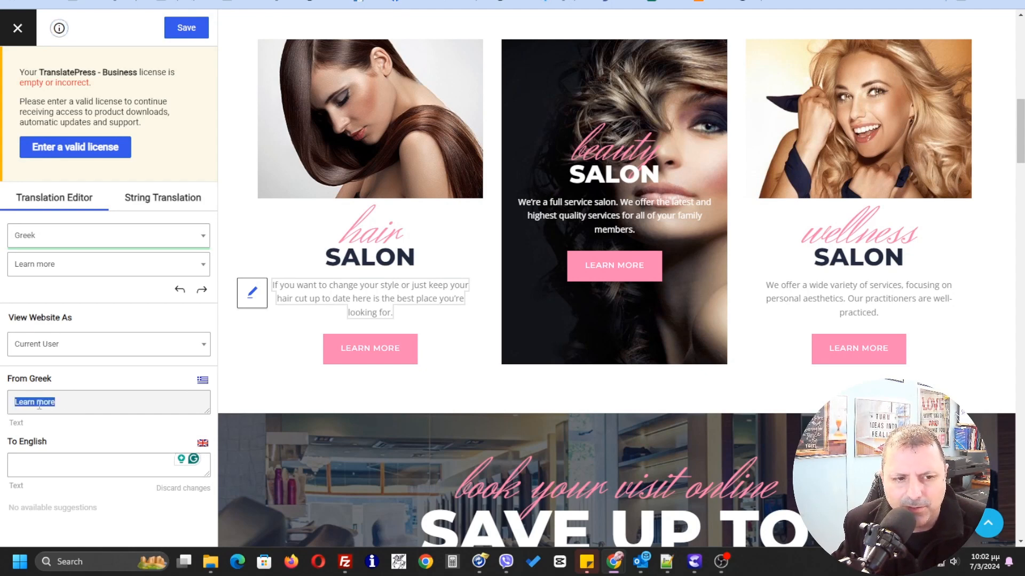
left_click(67, 407)
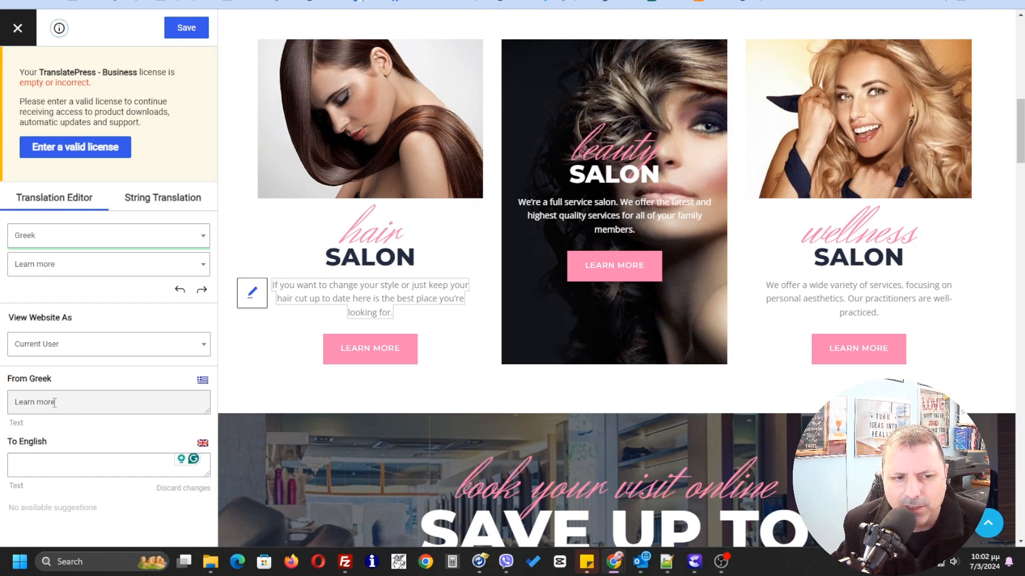
left_click_drag(62, 404, 14, 404)
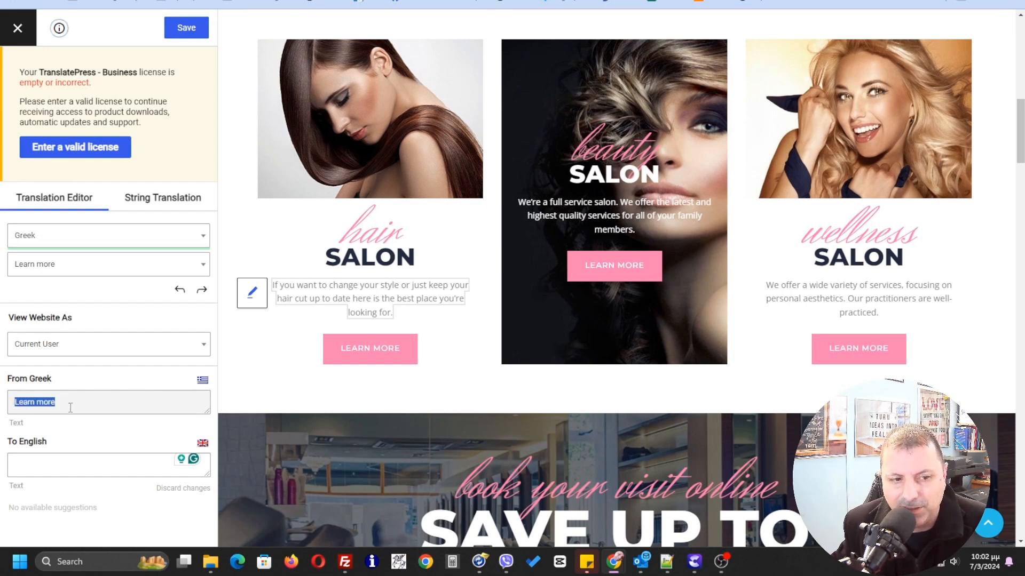
left_click(87, 469)
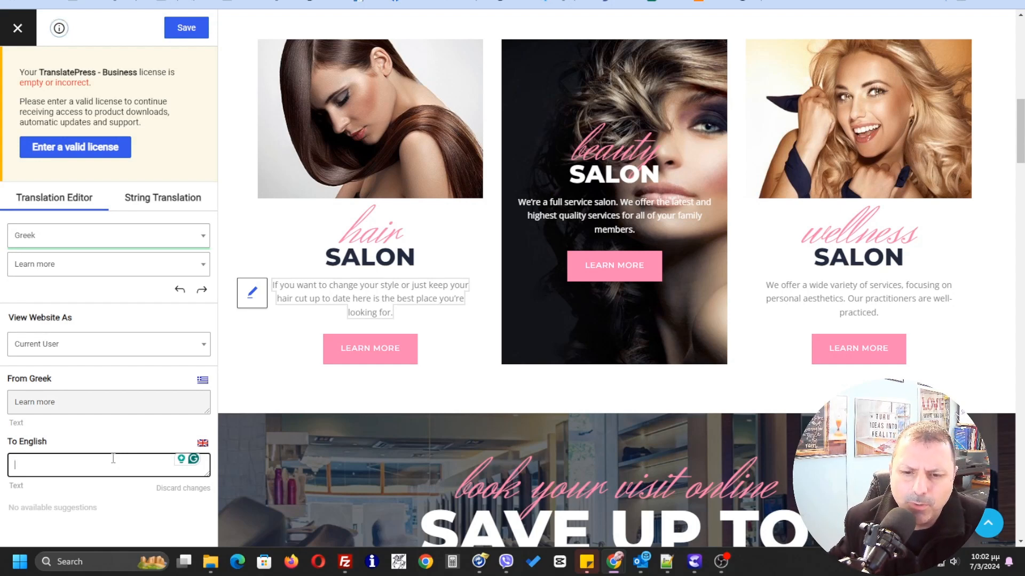
Examine the home page's online booking and discount section for text that needs translating.
scroll(660, 443, "down", 5)
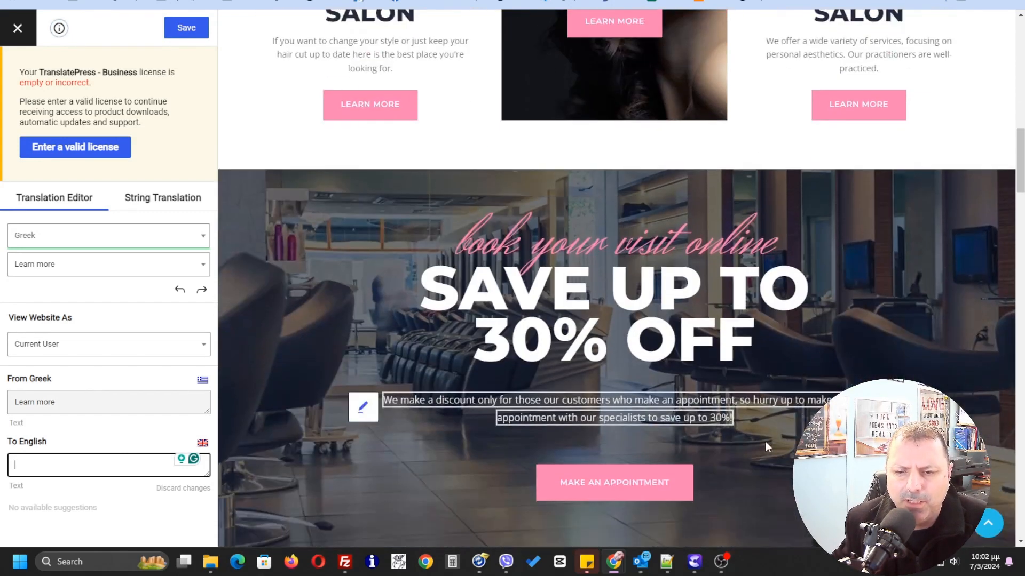
scroll(764, 441, "down", 4)
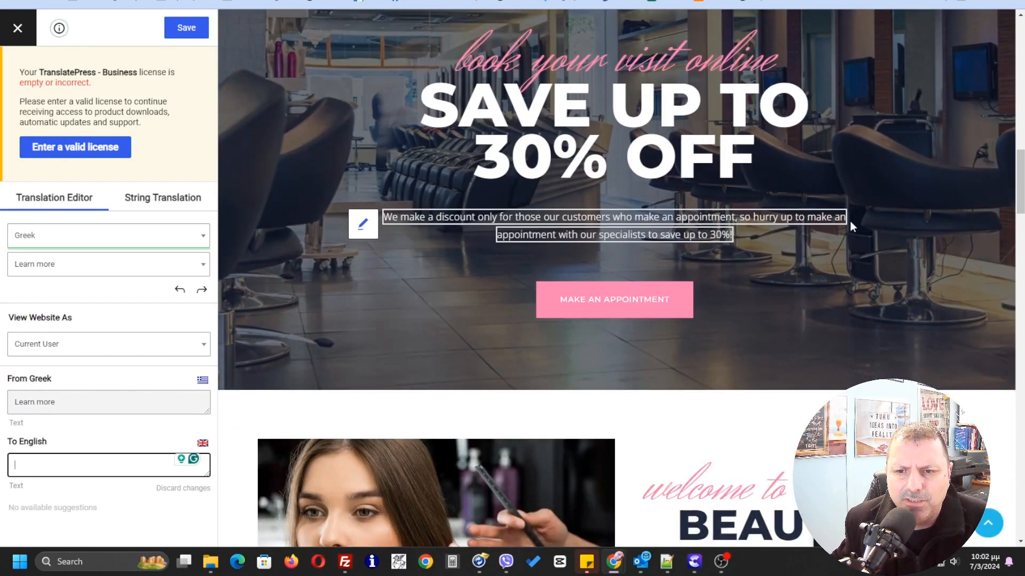